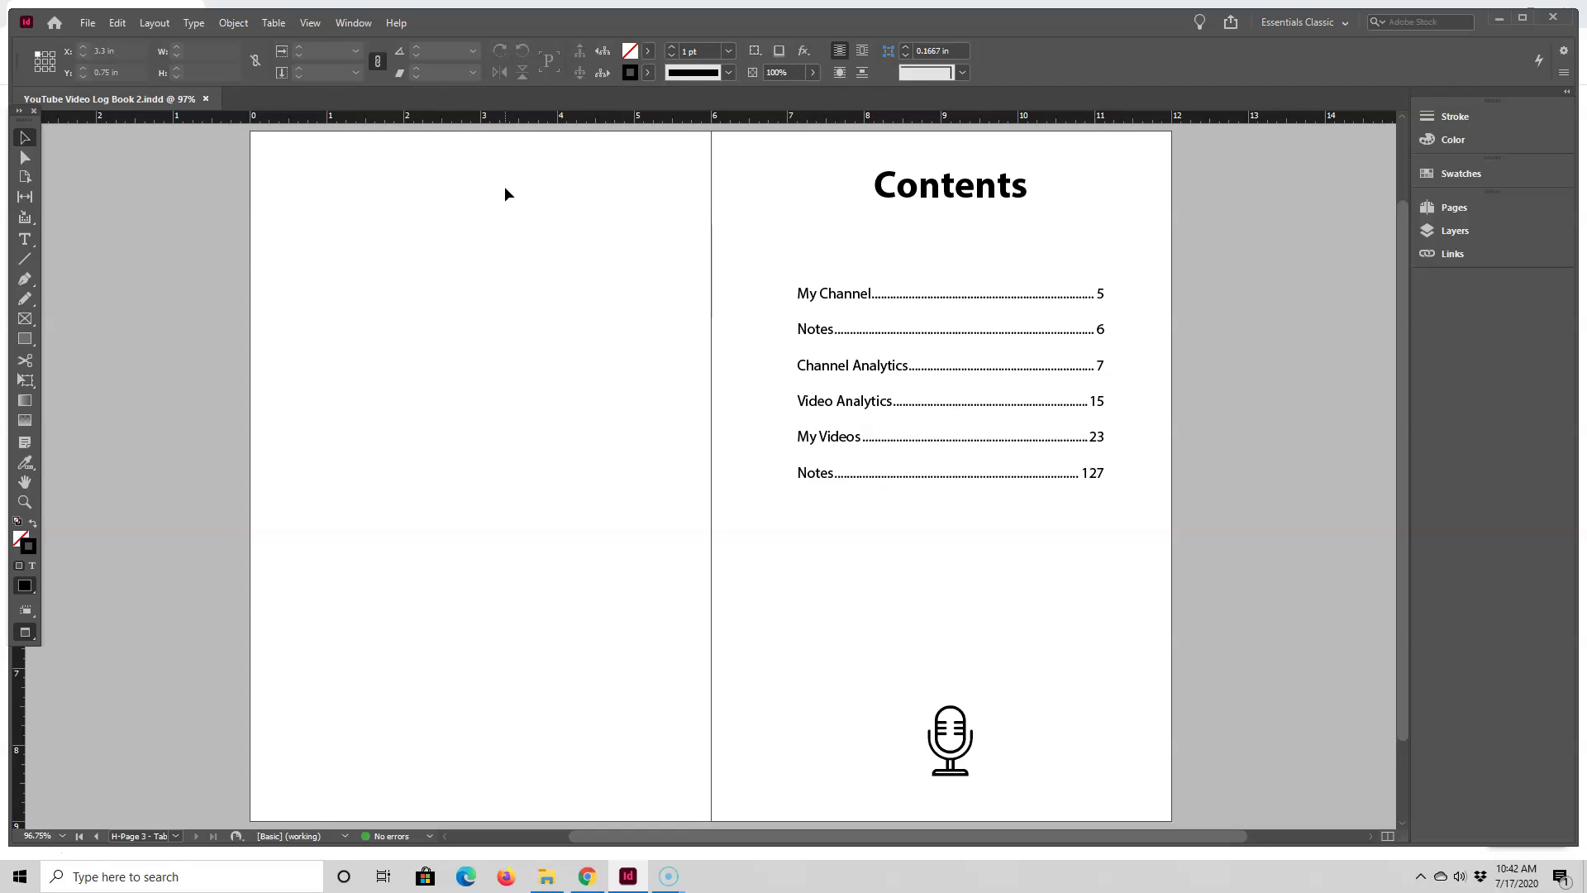
Step: Place Microphone 1080 x 1080.png at the top-left of the left page
left_click(88, 22)
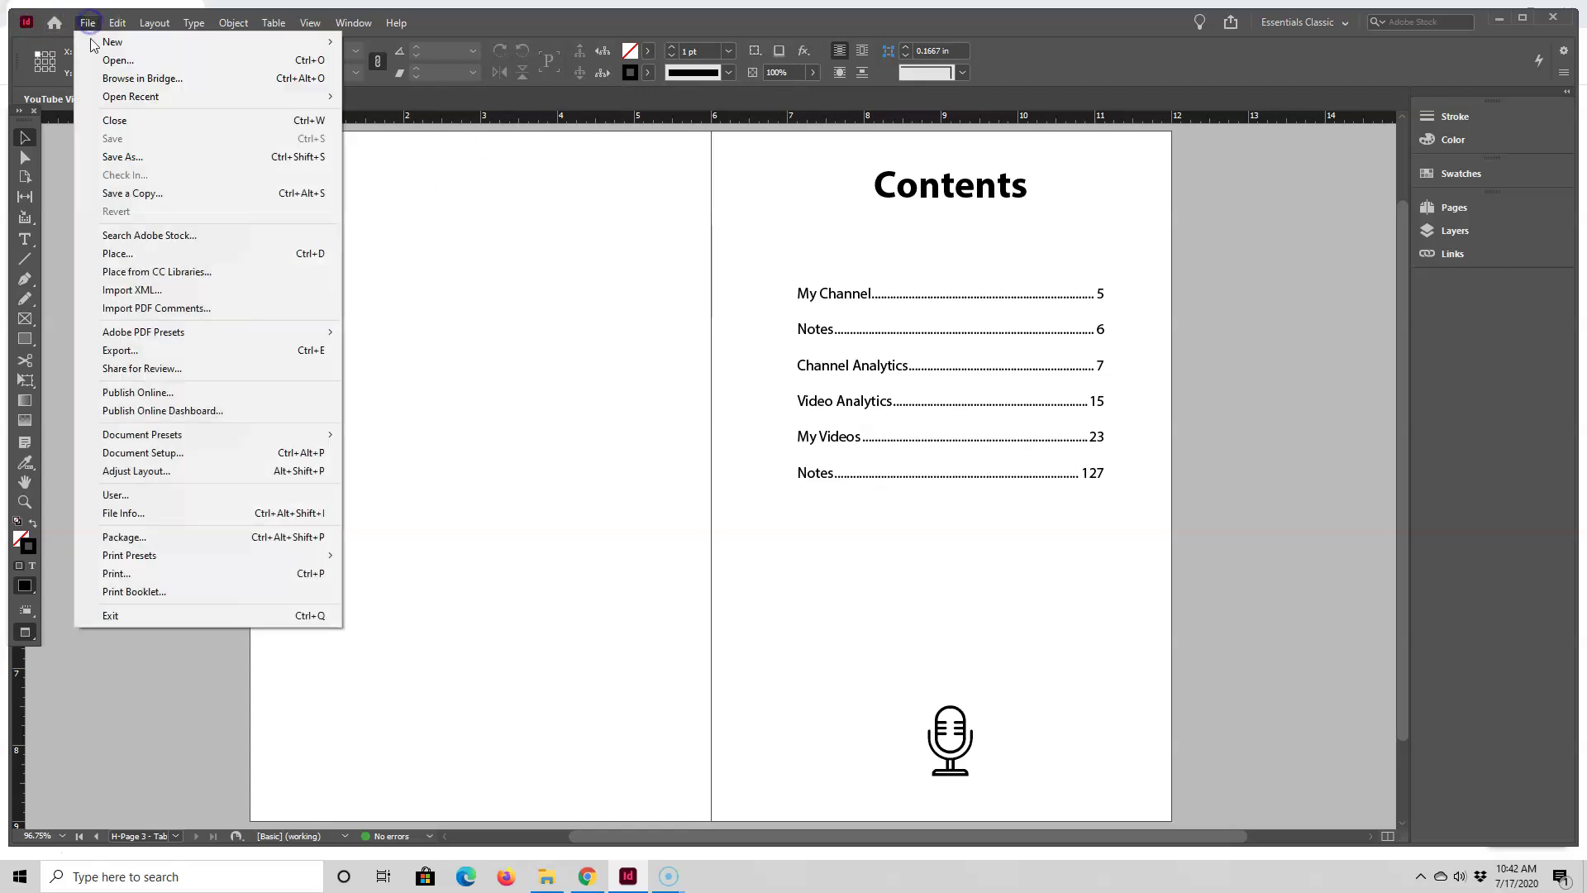
left_click(113, 250)
left_click(880, 363)
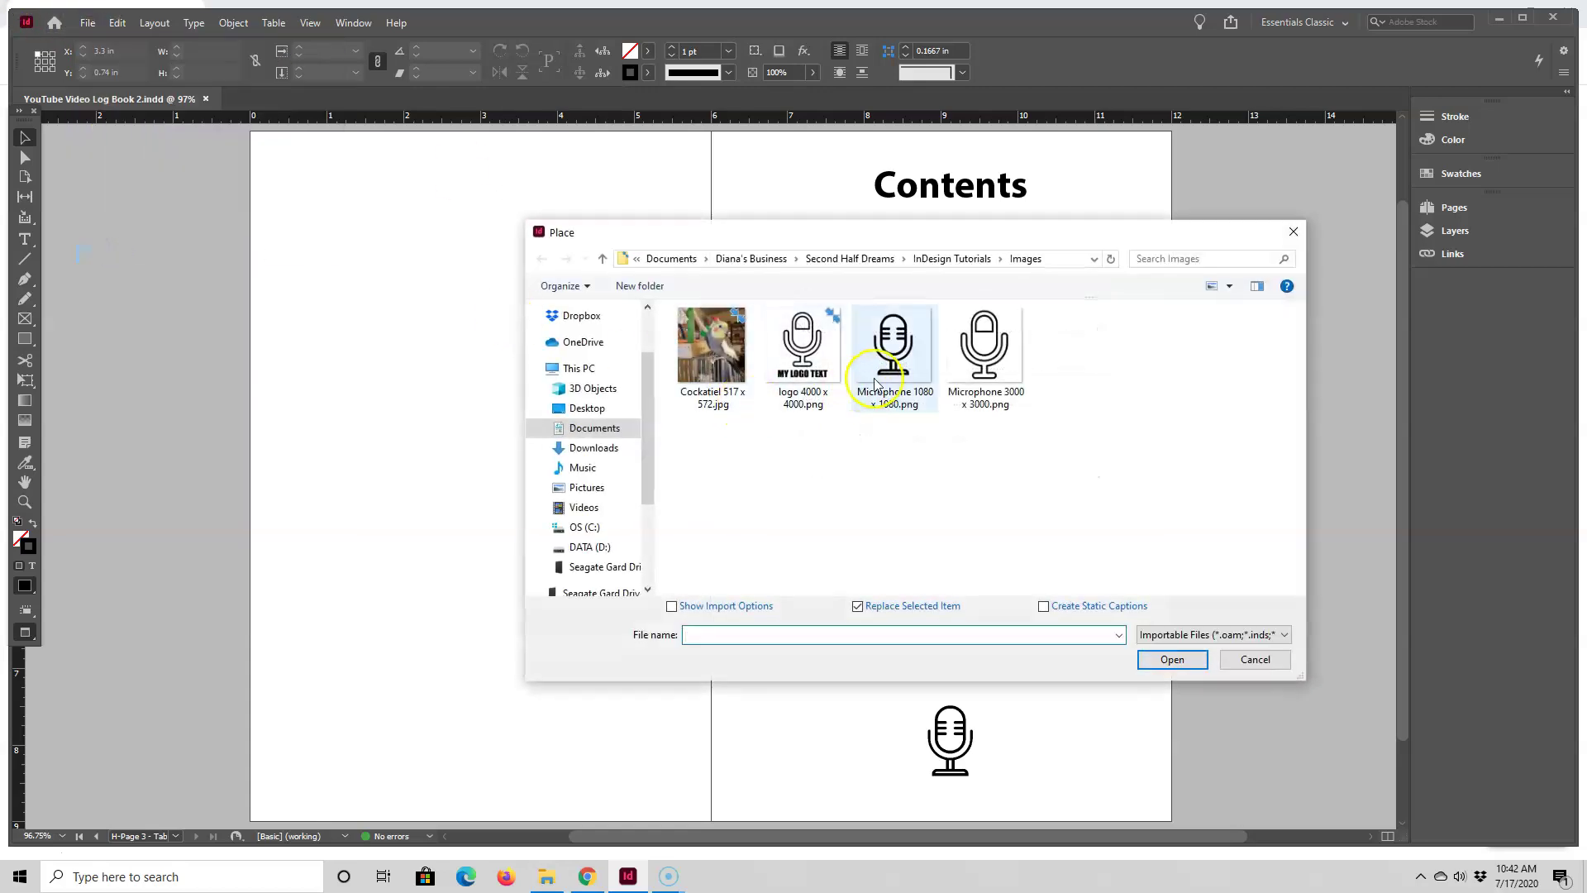
left_click(1140, 660)
left_click(311, 178)
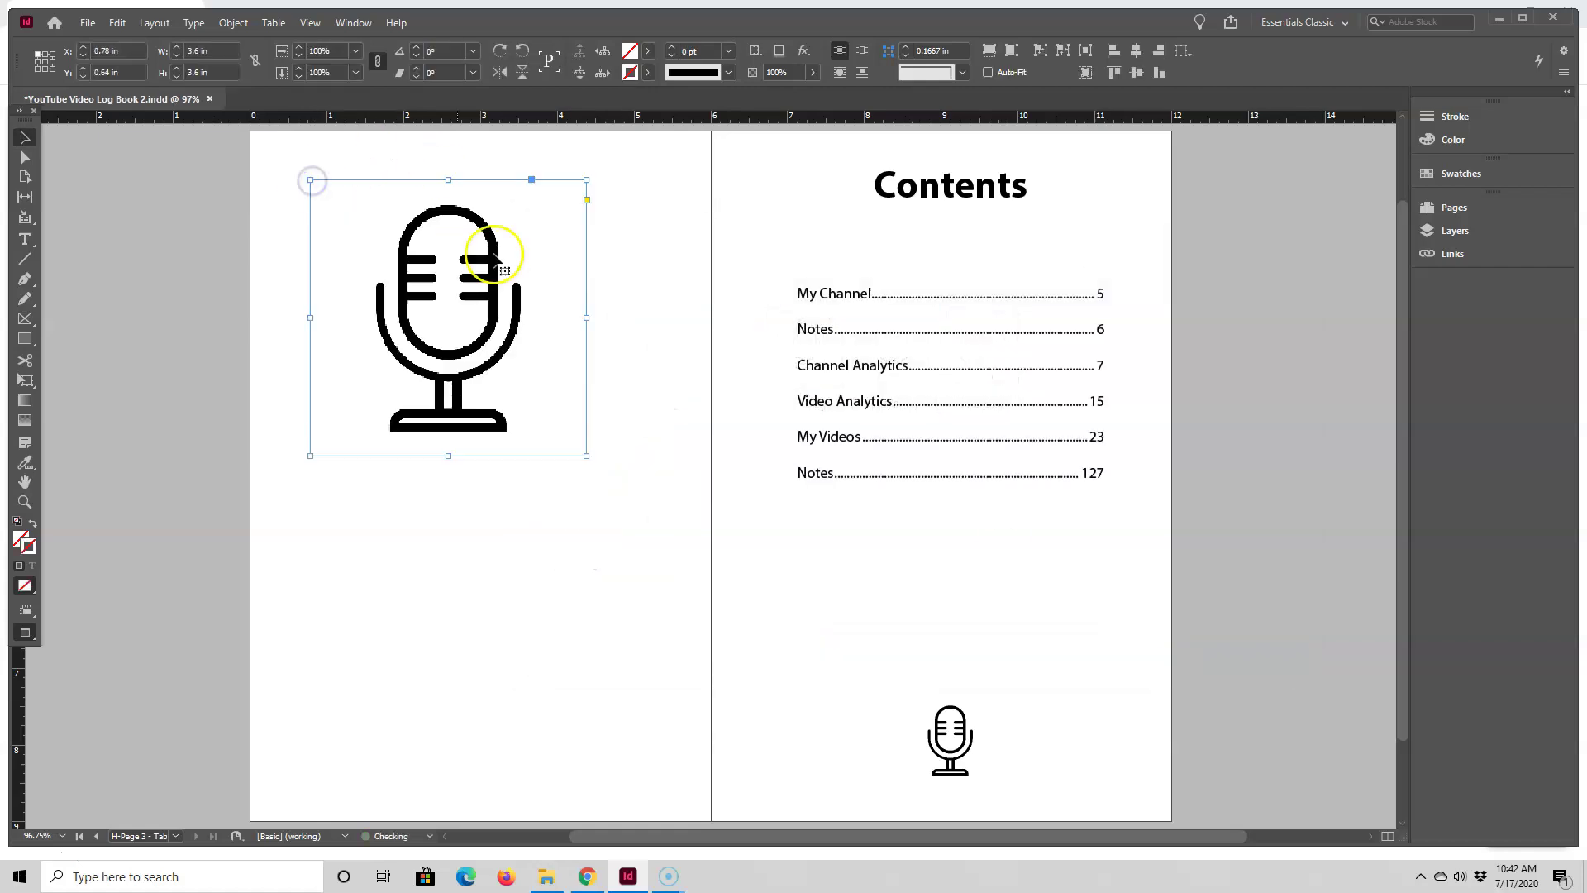
Step: Drag a second microphone copy from the image folder onto the left page and move it to the top
left_click(543, 861)
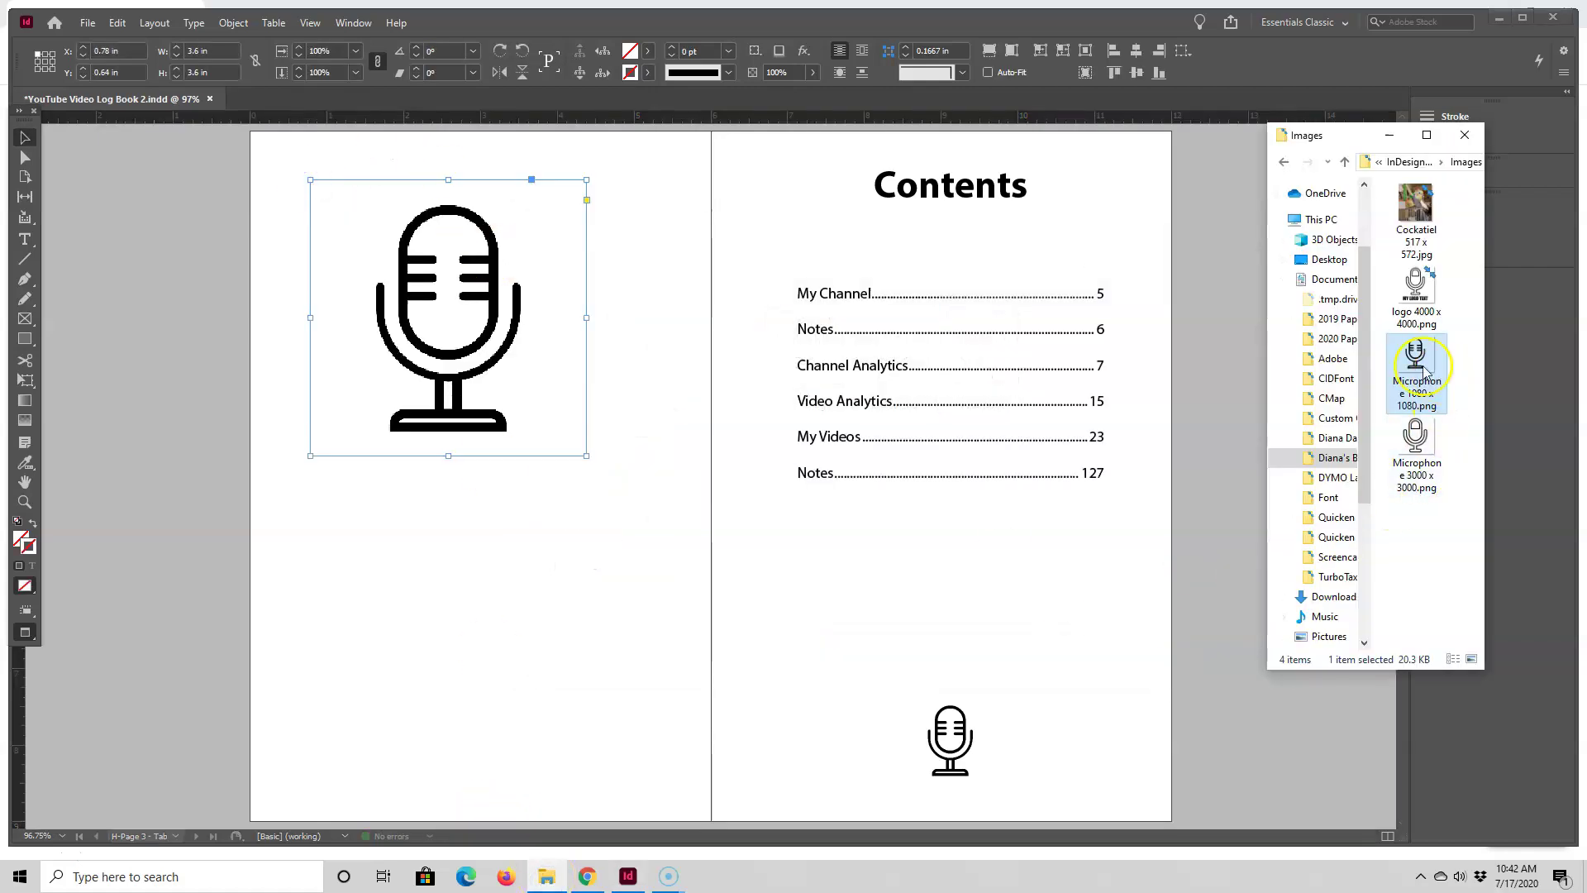
left_click_drag(1416, 362, 353, 531)
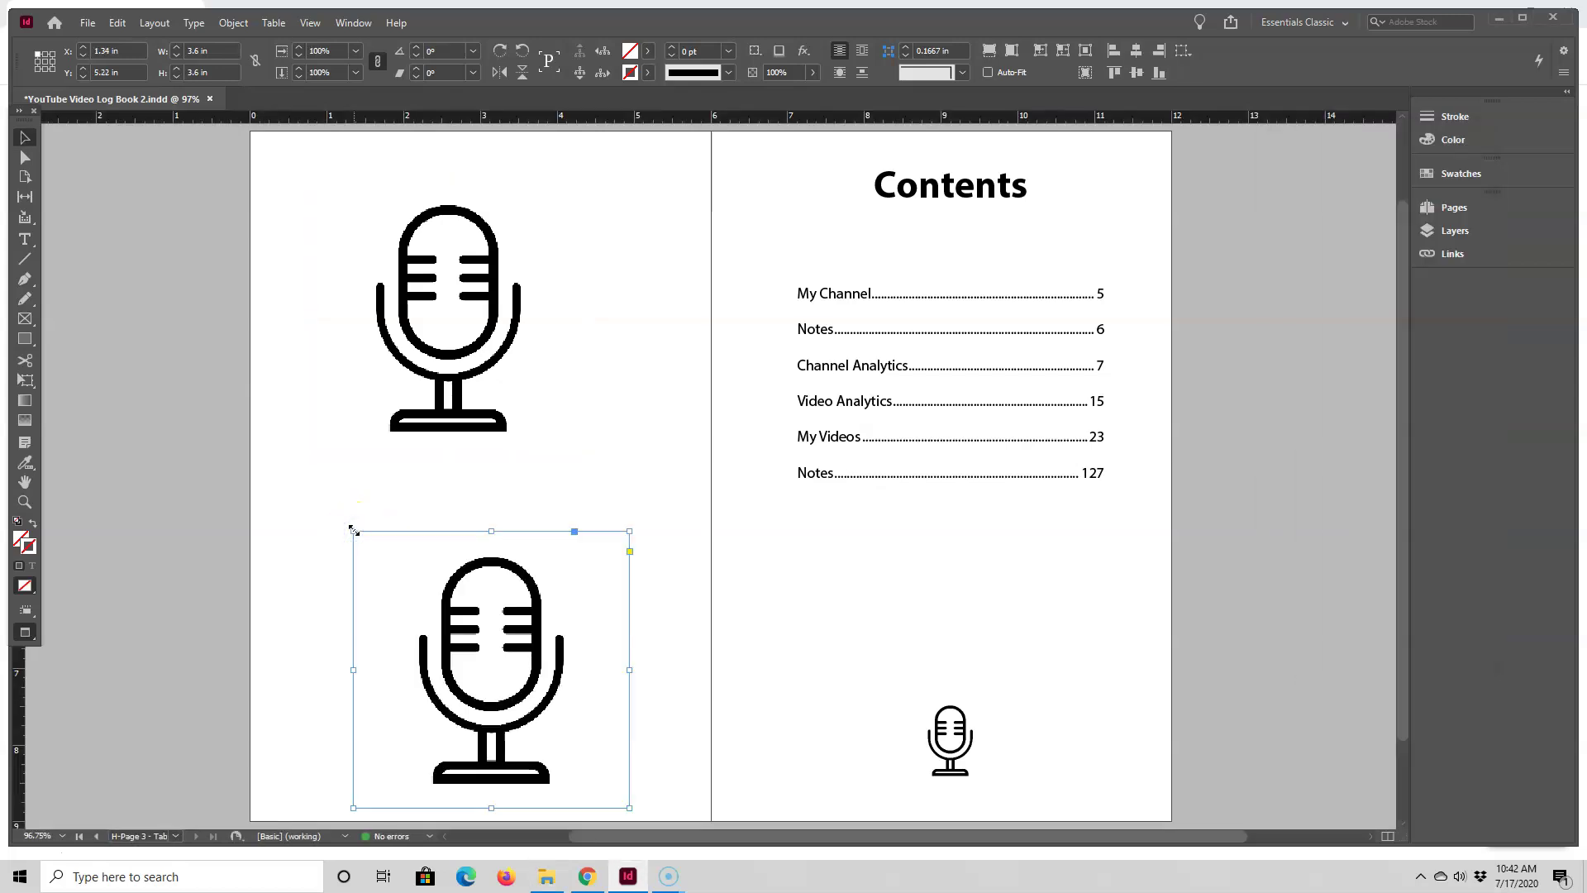
left_click_drag(459, 585, 448, 231)
Step: Delete the microphone image and drag logo 4000 x 4000.png from the folder onto the spread
key("Delete")
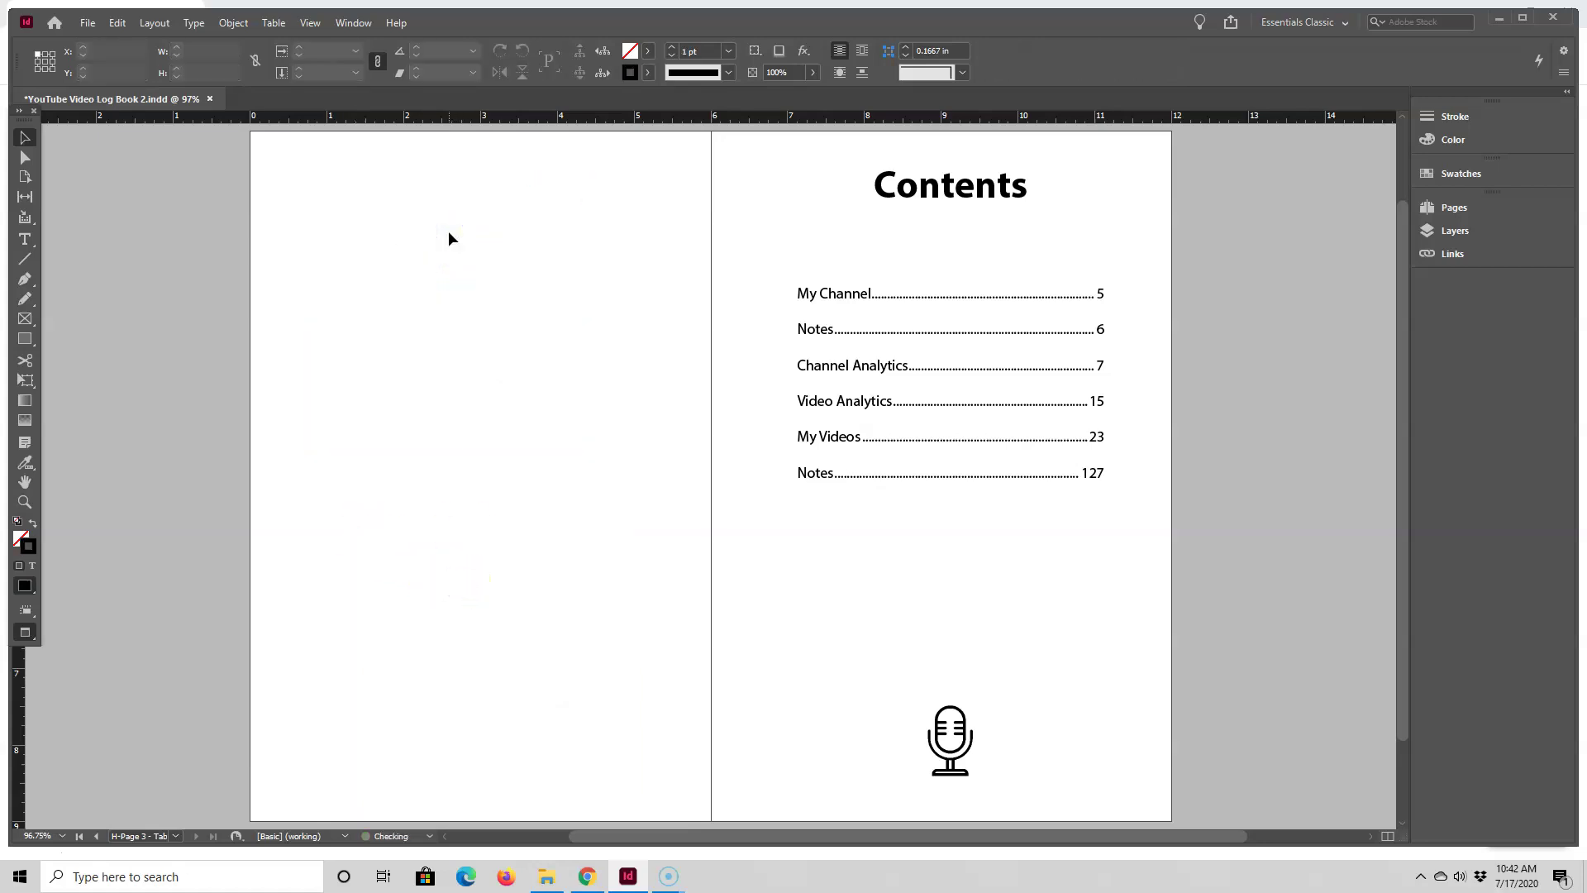
left_click(545, 878)
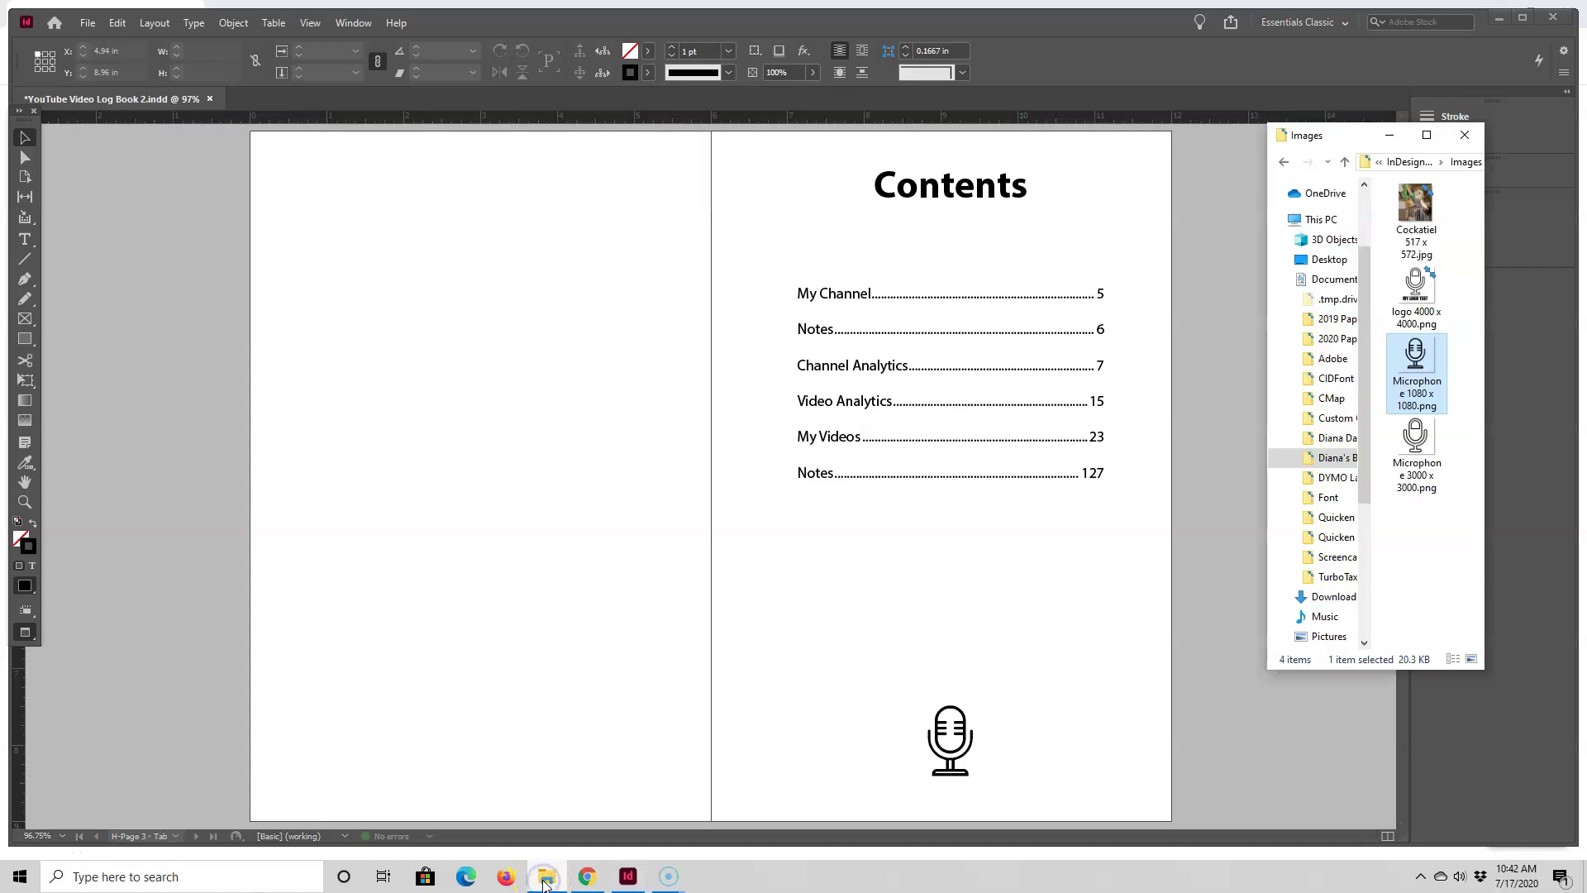
left_click(1427, 293)
left_click(1443, 410)
left_click(1410, 281)
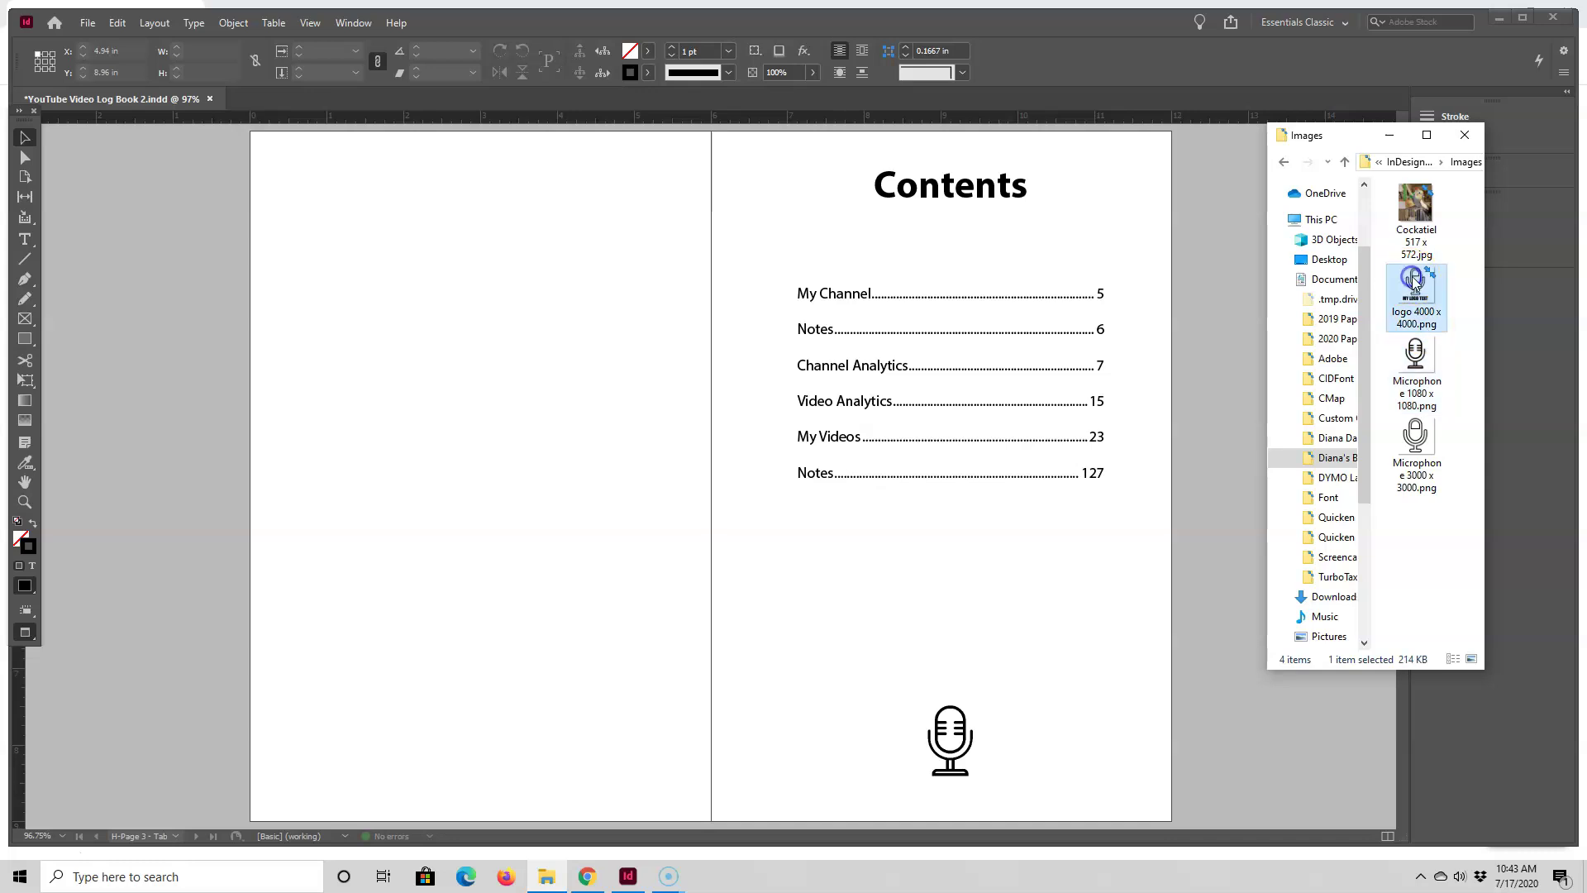
left_click_drag(1418, 285, 436, 432)
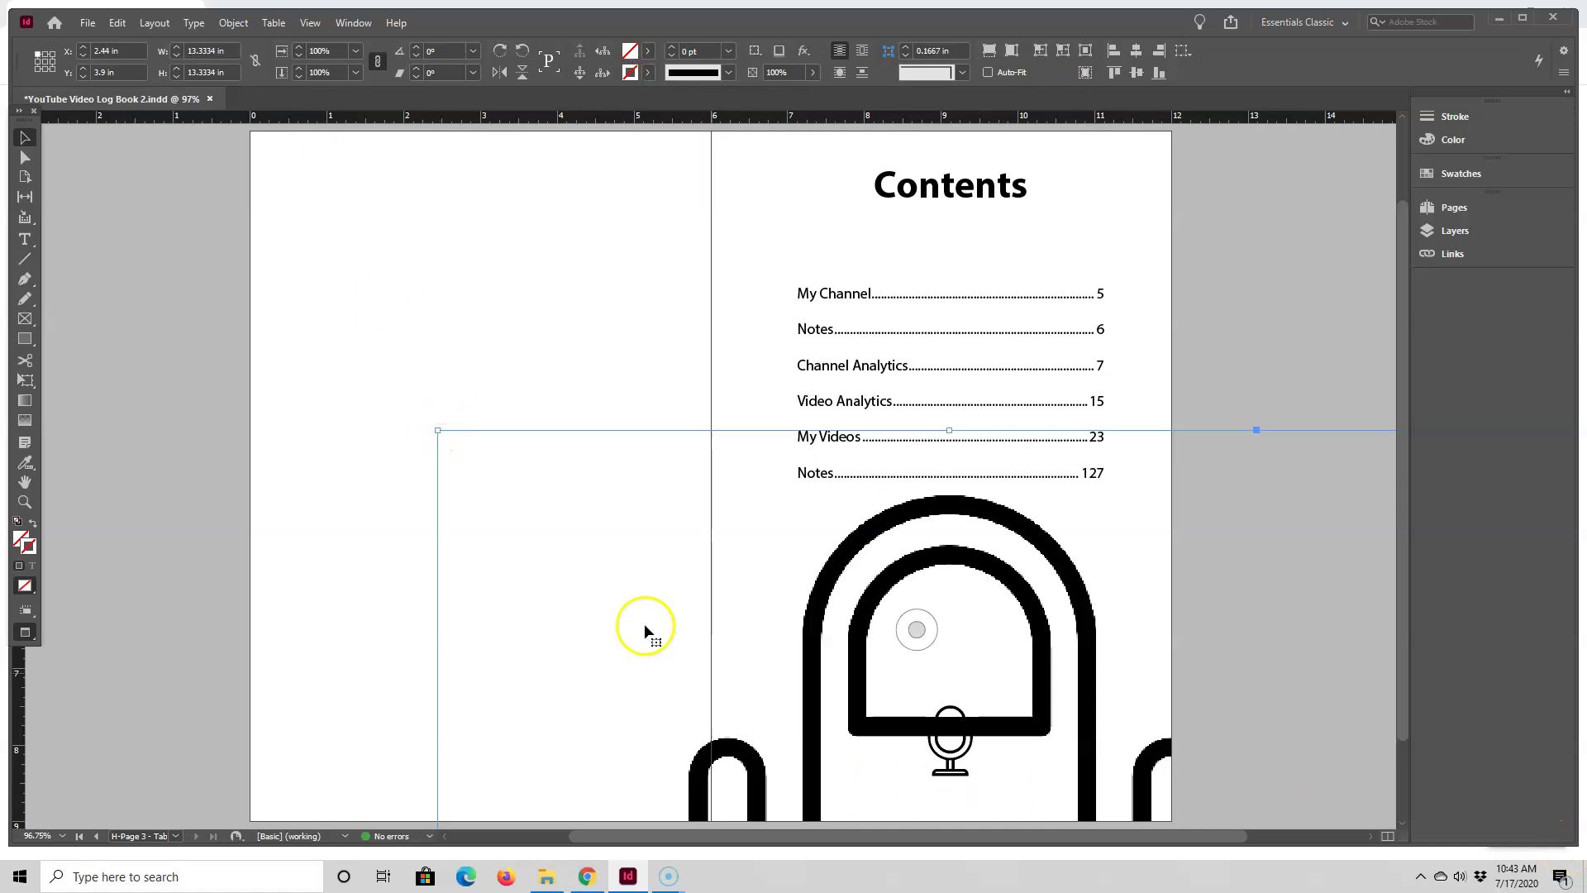
Step: Shrink the logo proportionally and move it onto the left page at about 5.8 in square
left_click_drag(438, 431, 409, 344)
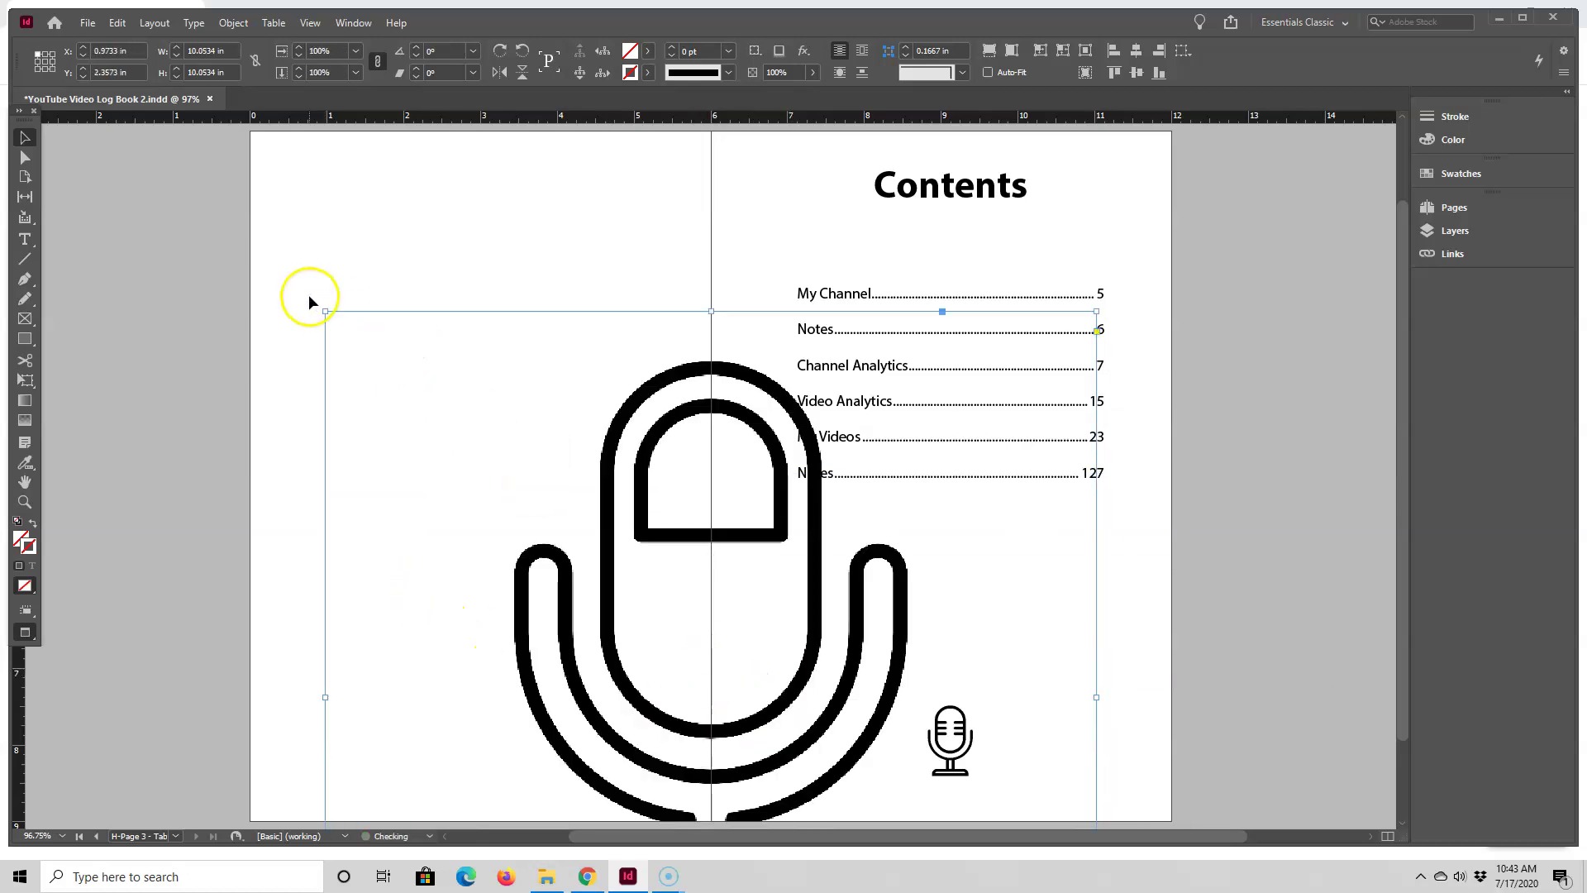
left_click_drag(322, 307, 579, 561)
left_click_drag(684, 592, 348, 222)
left_click_drag(237, 192, 355, 267)
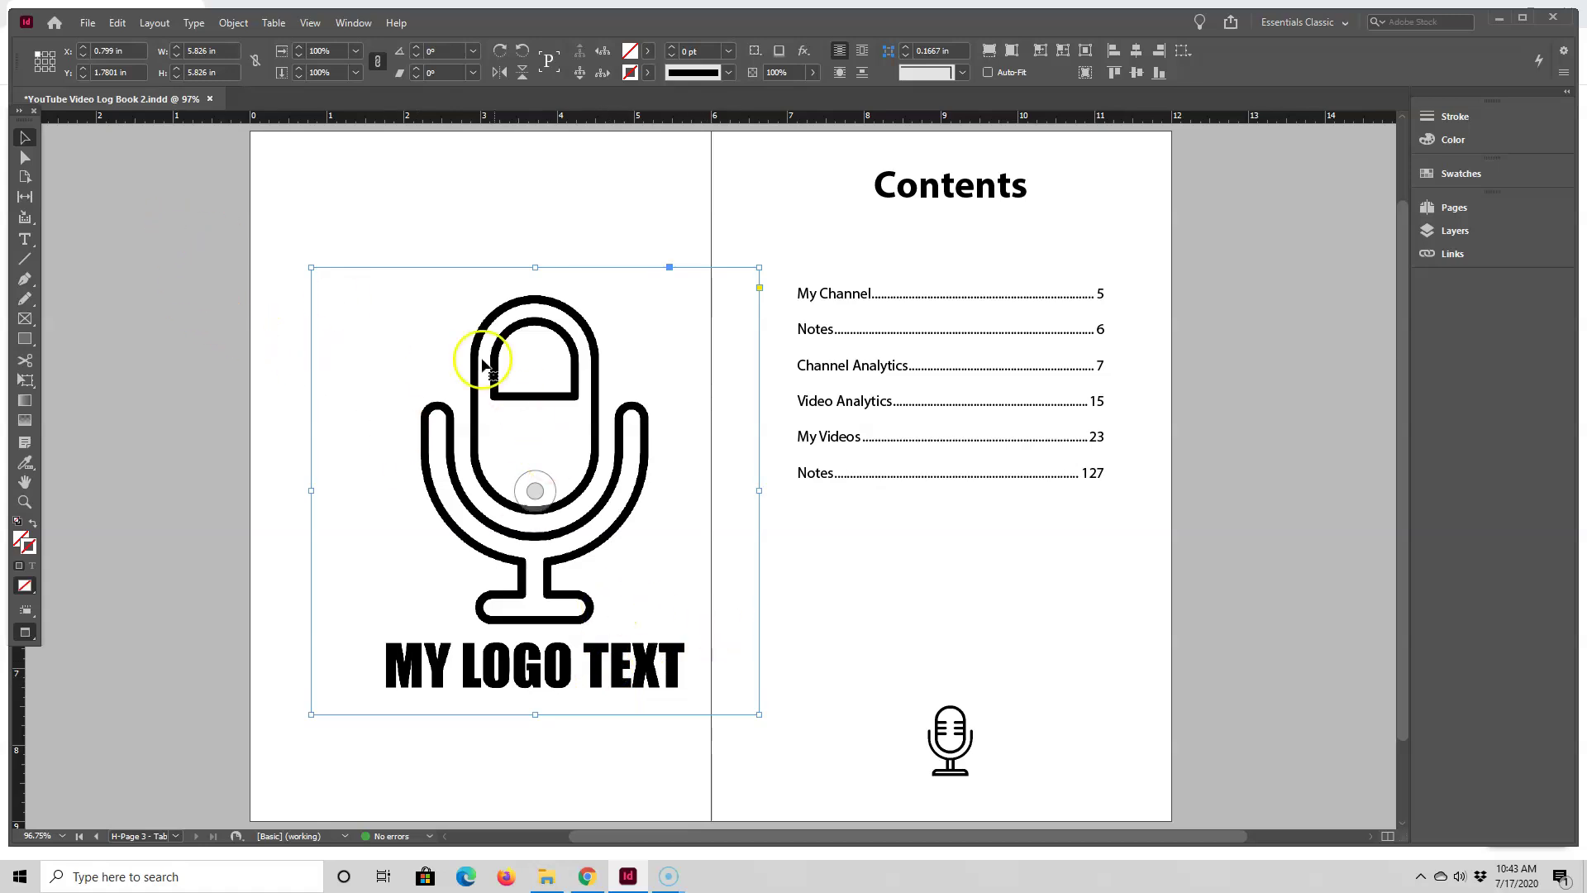
Step: Delete the logo and draw an empty rectangle frame with height 4.105 in, making it square
left_click(428, 308)
key("Delete")
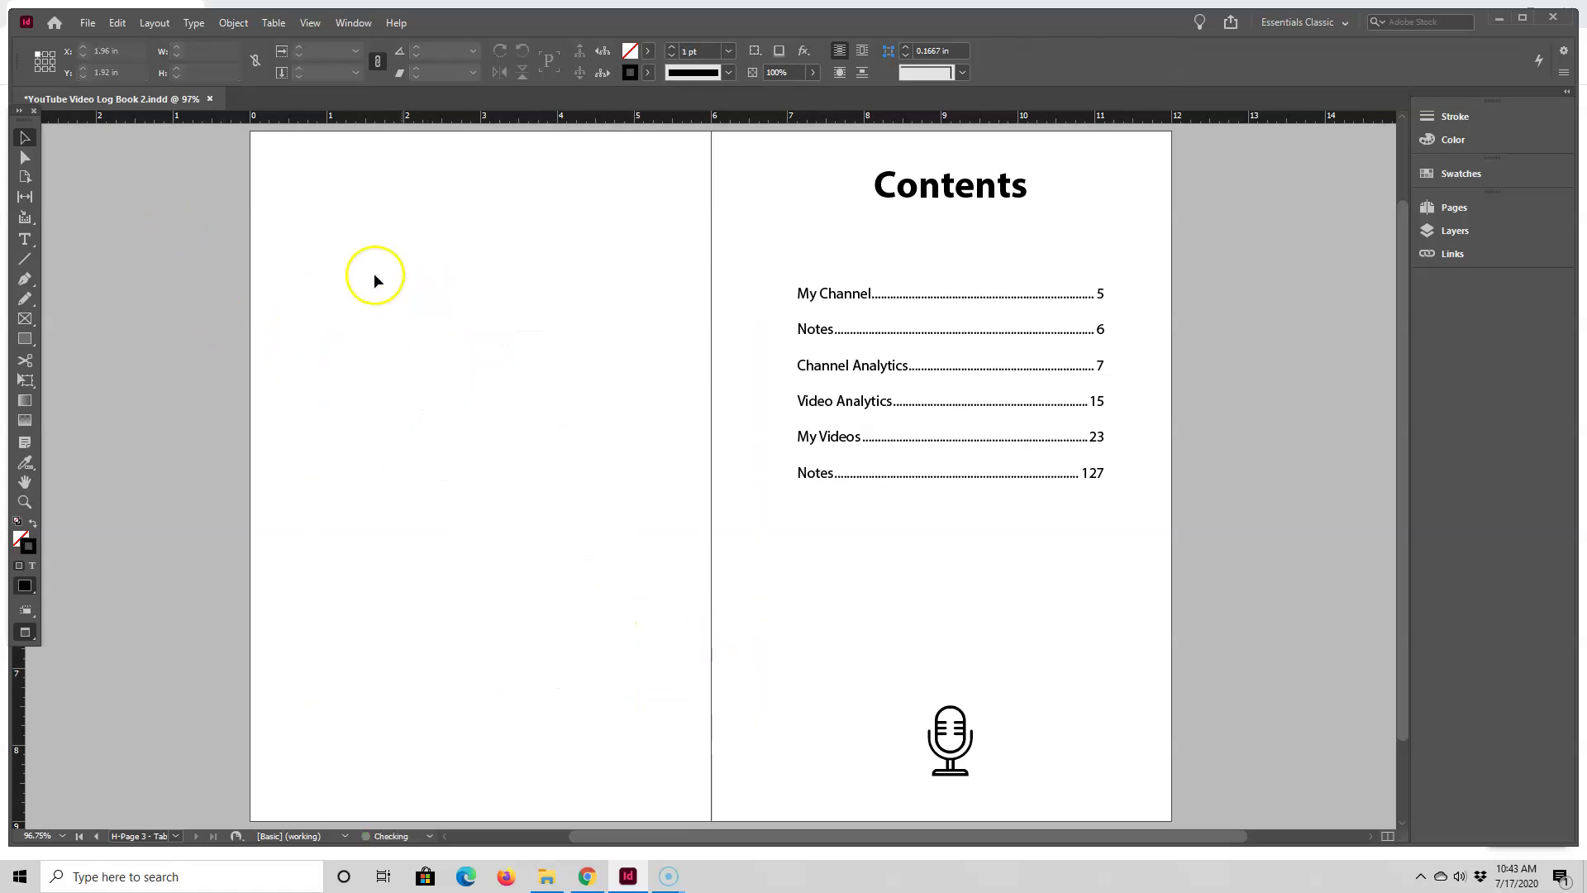
left_click(20, 322)
left_click_drag(329, 256, 643, 612)
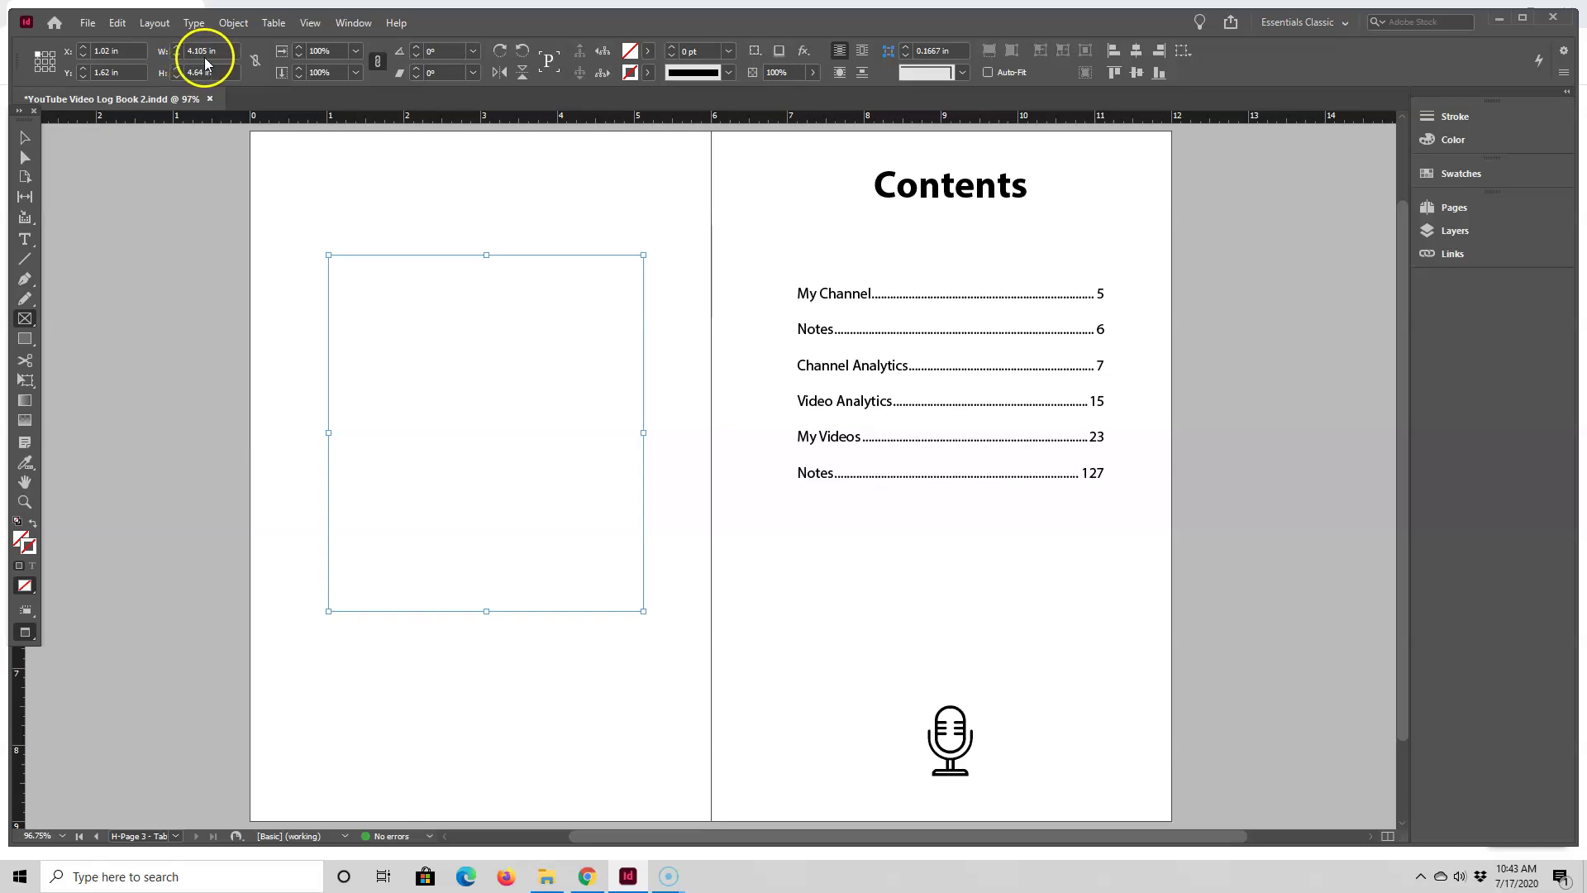
left_click_drag(220, 72, 181, 80)
type("4.105")
key("Tab")
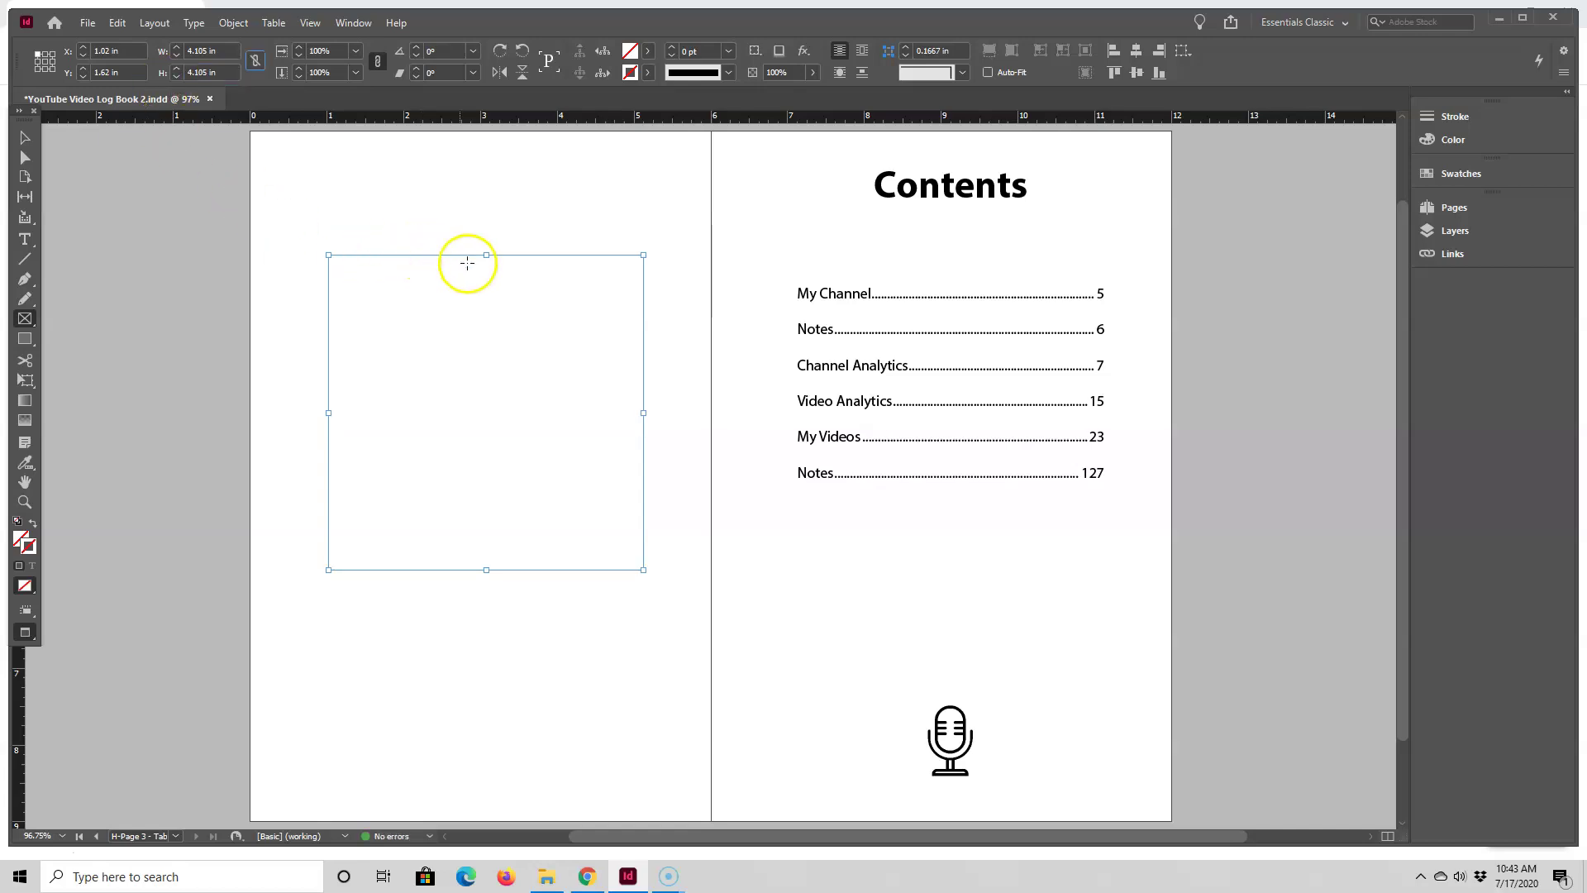
Step: Drag logo 4000 x 4000.png from the image folder into the empty square frame
left_click(546, 876)
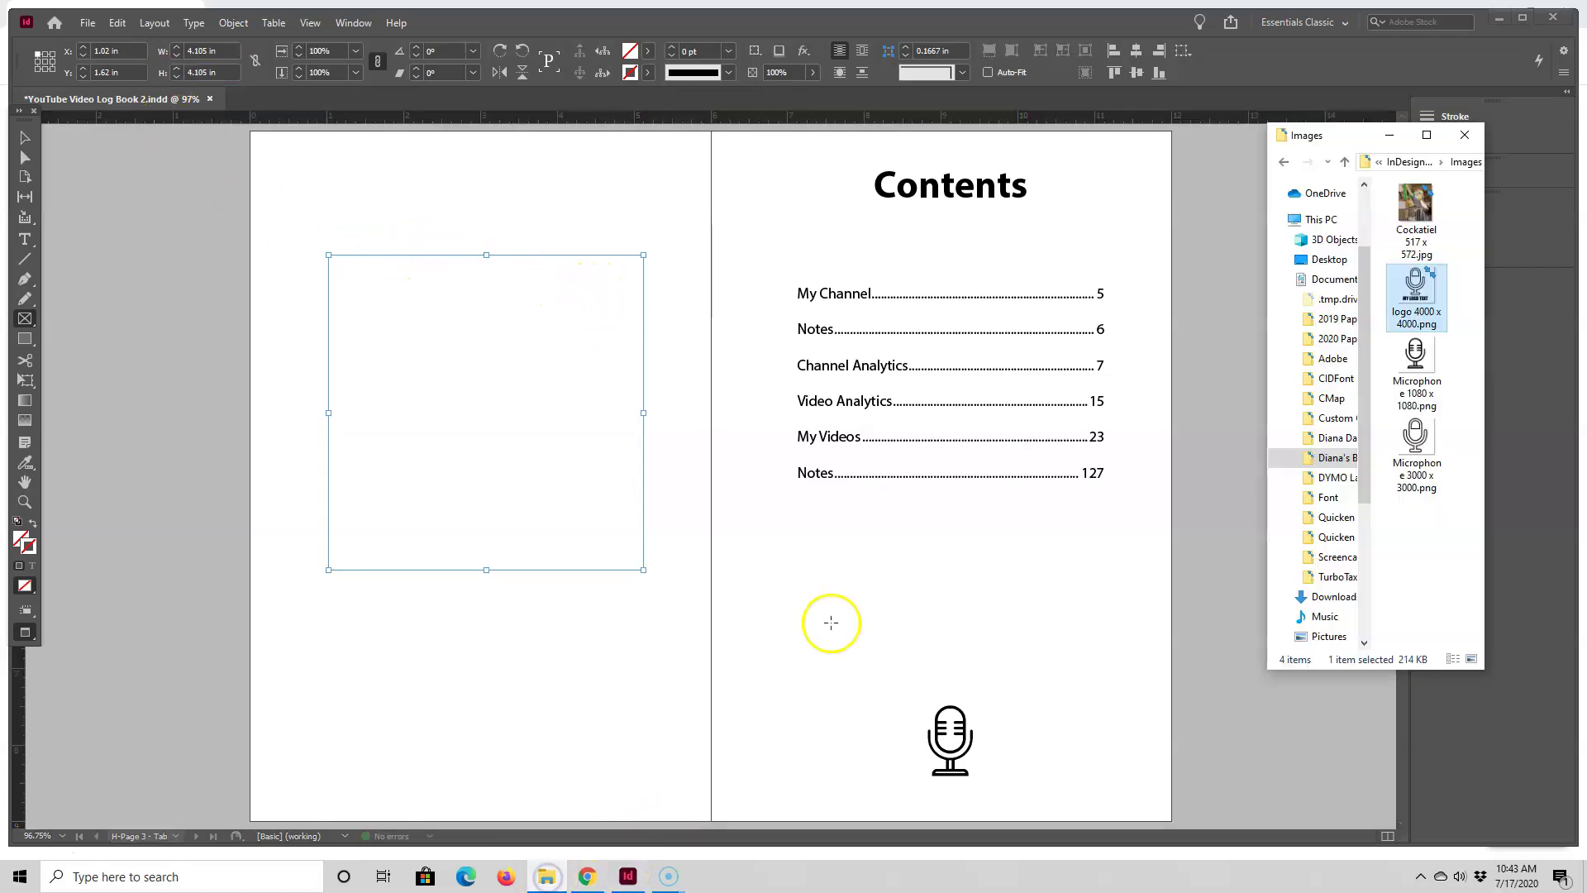
left_click(1395, 315)
left_click_drag(1395, 314, 461, 418)
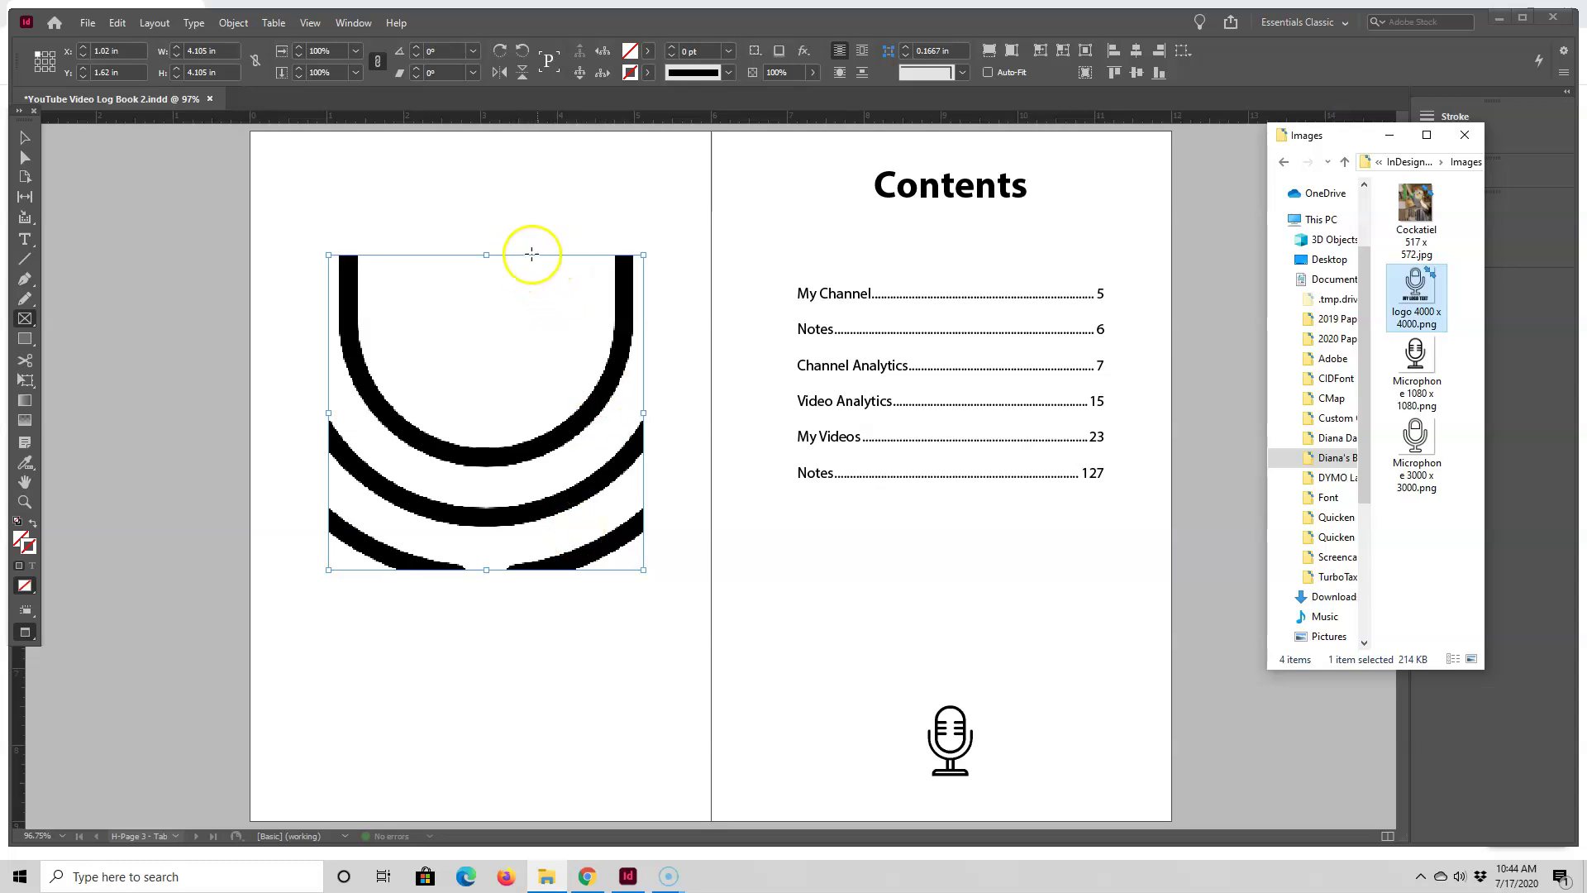
Step: Apply Fitting > Fit Content to Frame so the logo fits its 4.105 in frame
right_click(504, 257)
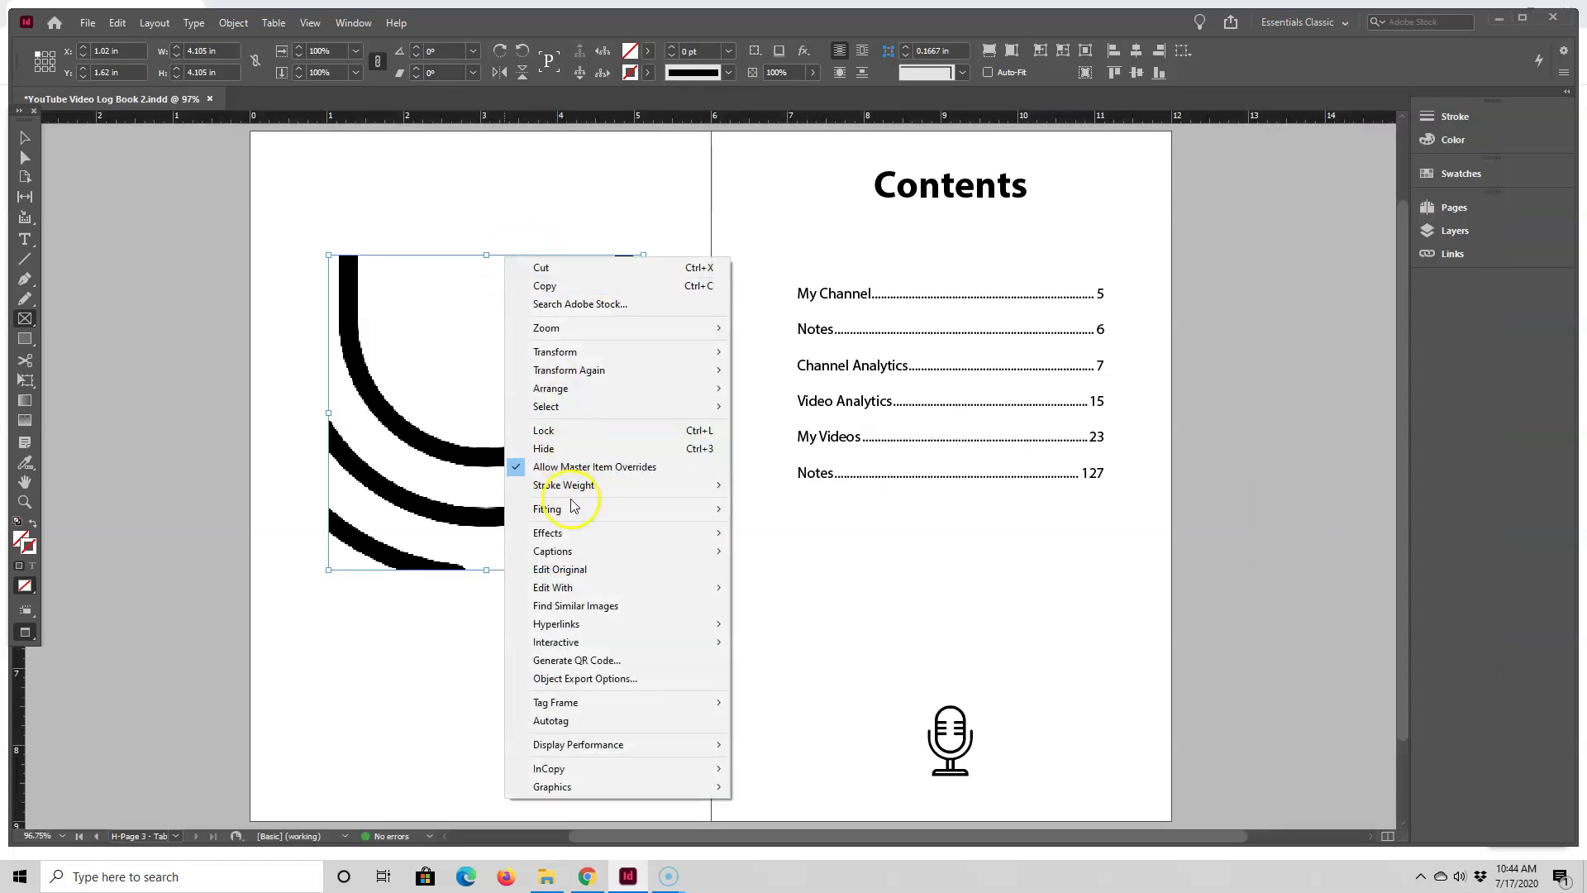
mouse_move(585, 508)
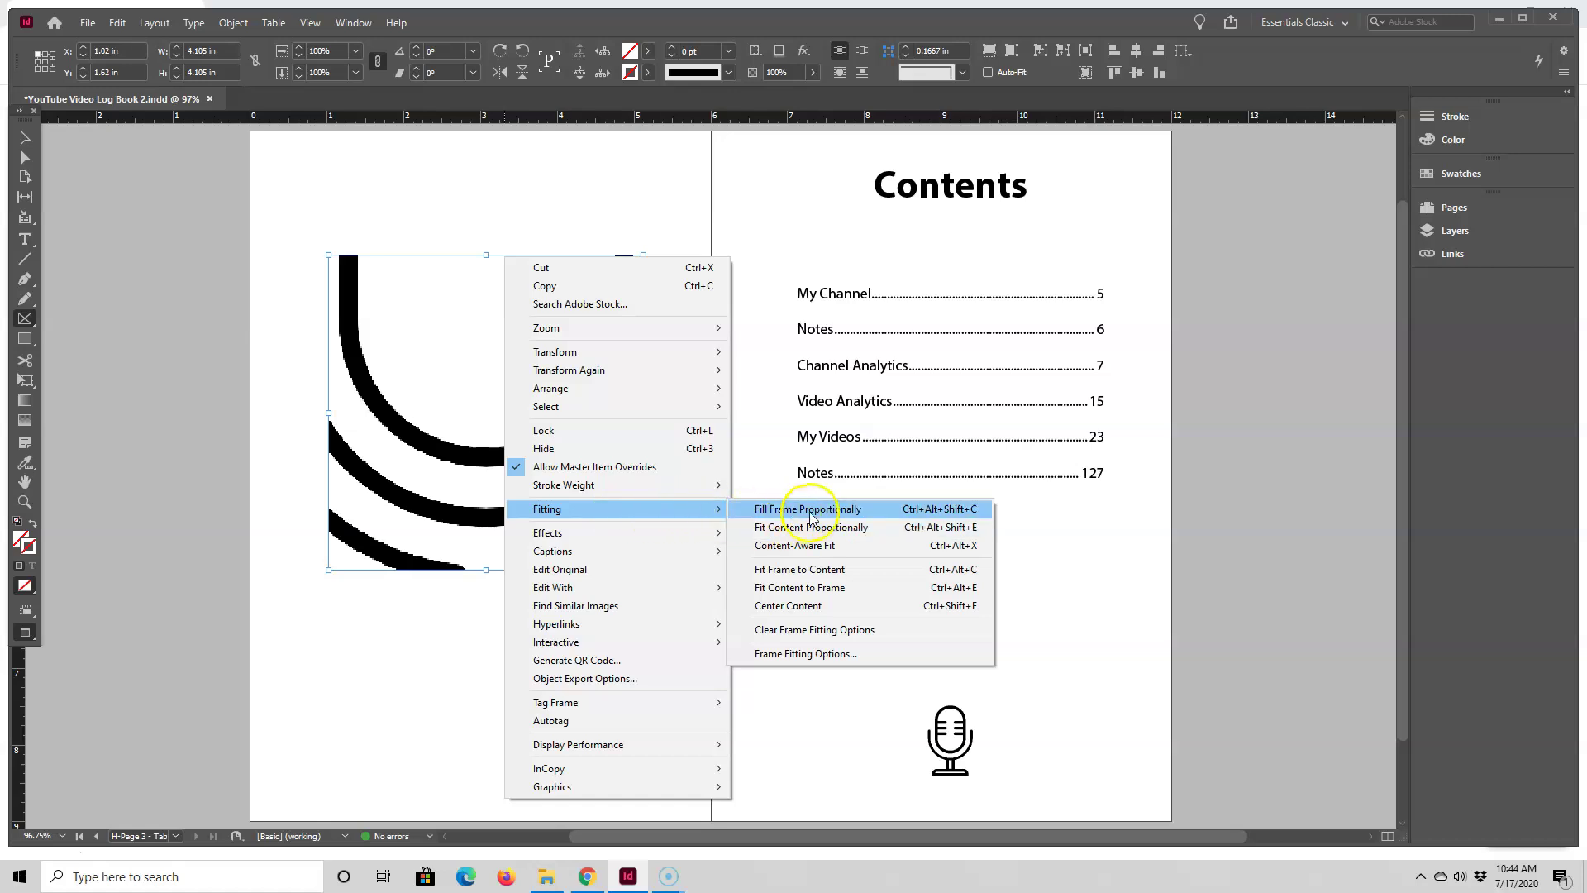
left_click(816, 587)
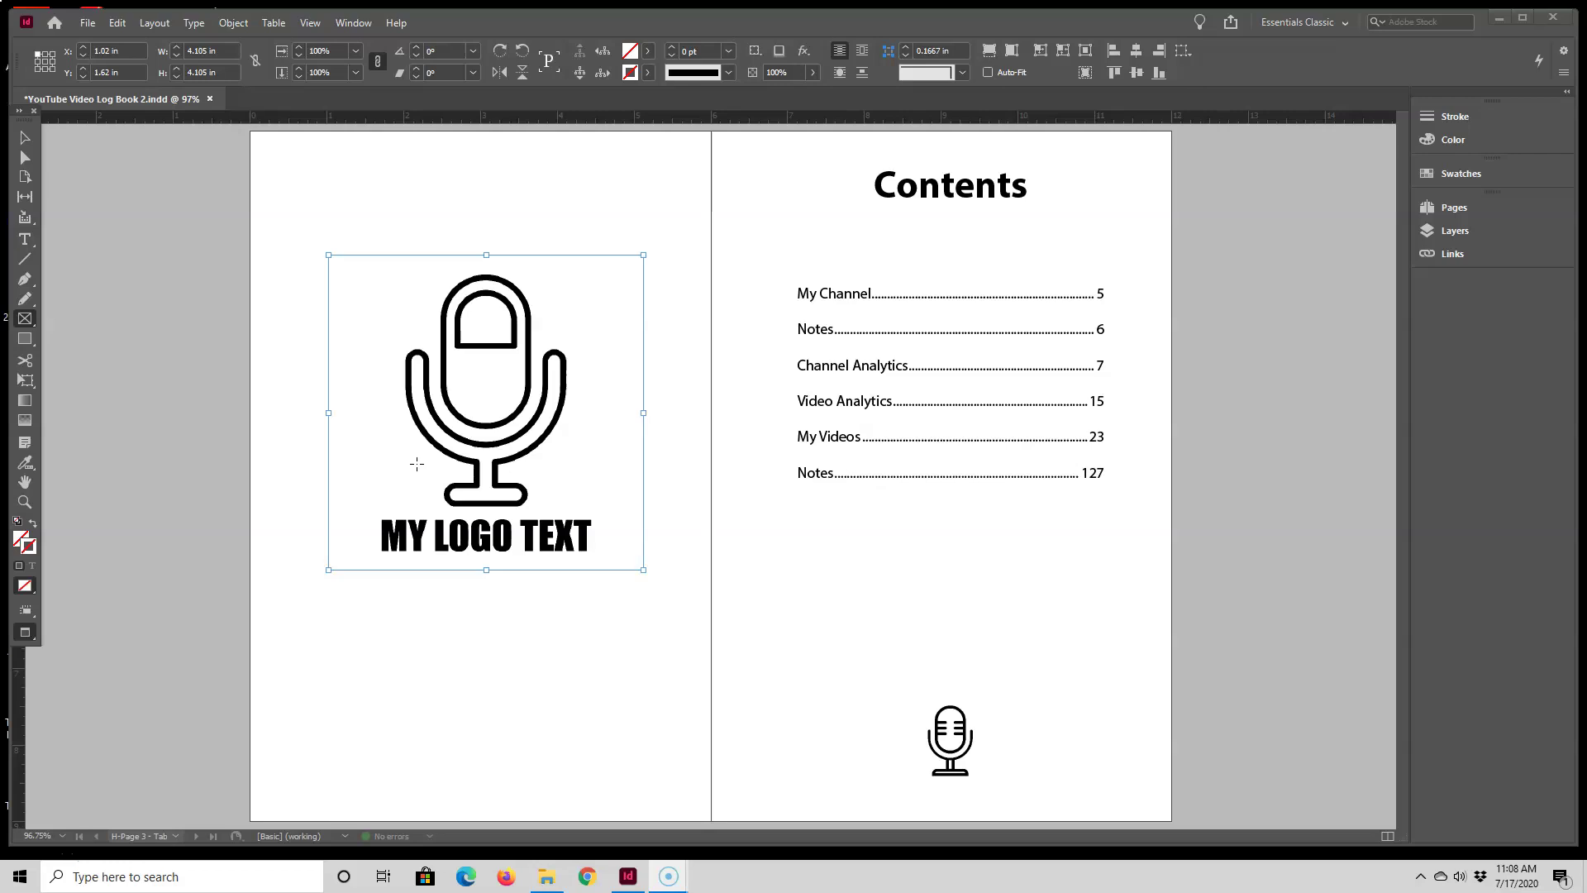
Step: On page 1, draw an empty frame below the title and set its height to 3.5 in
left_click(1456, 212)
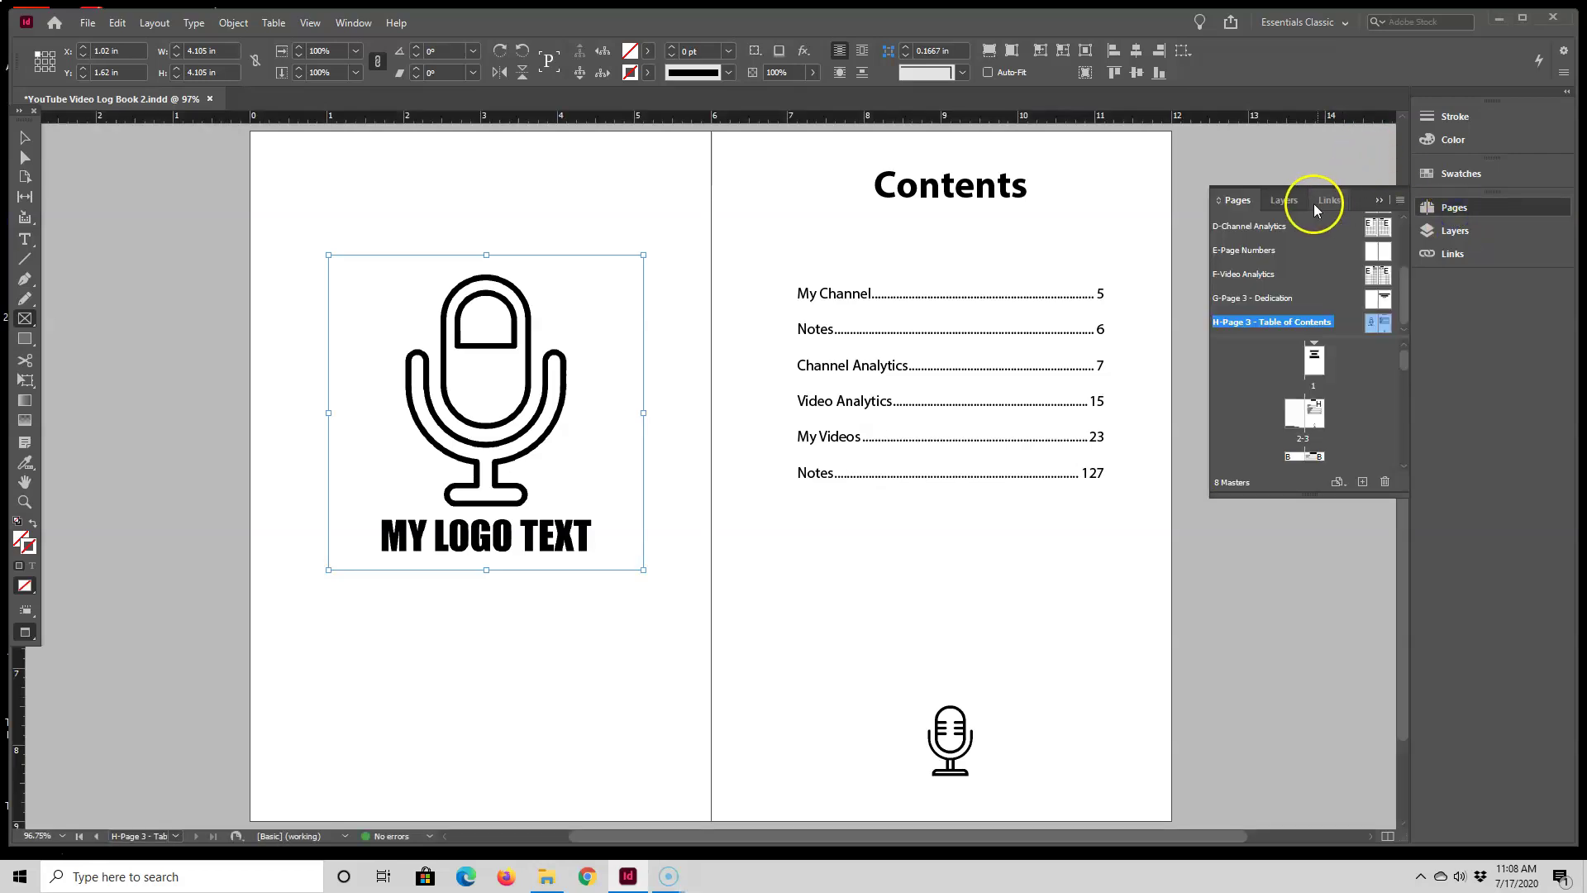
double_click(1312, 376)
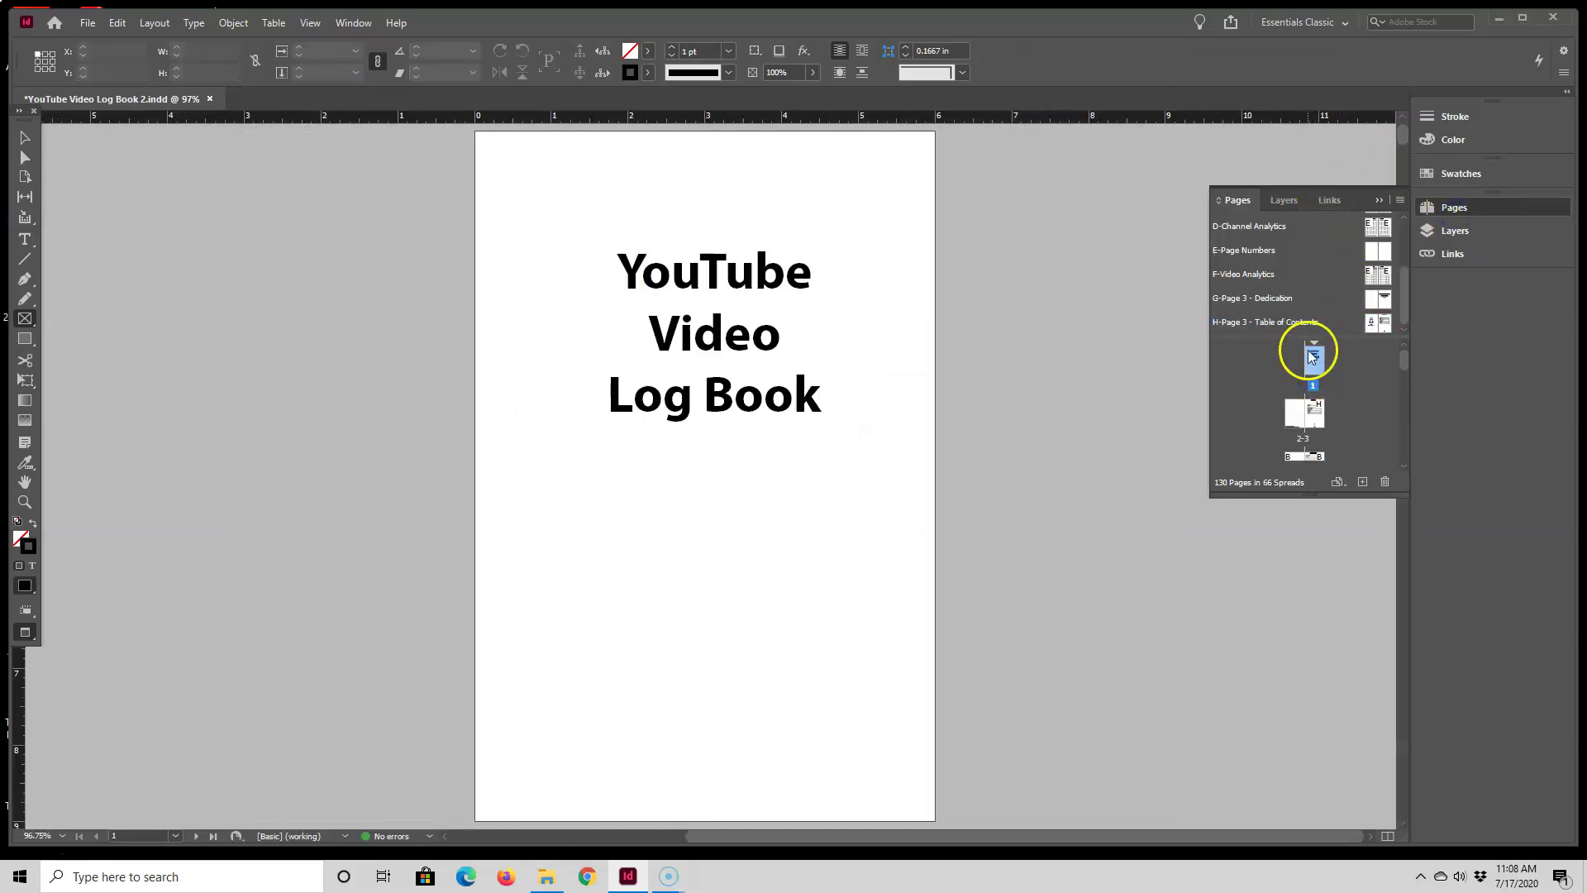
left_click(23, 321)
left_click_drag(591, 494, 860, 736)
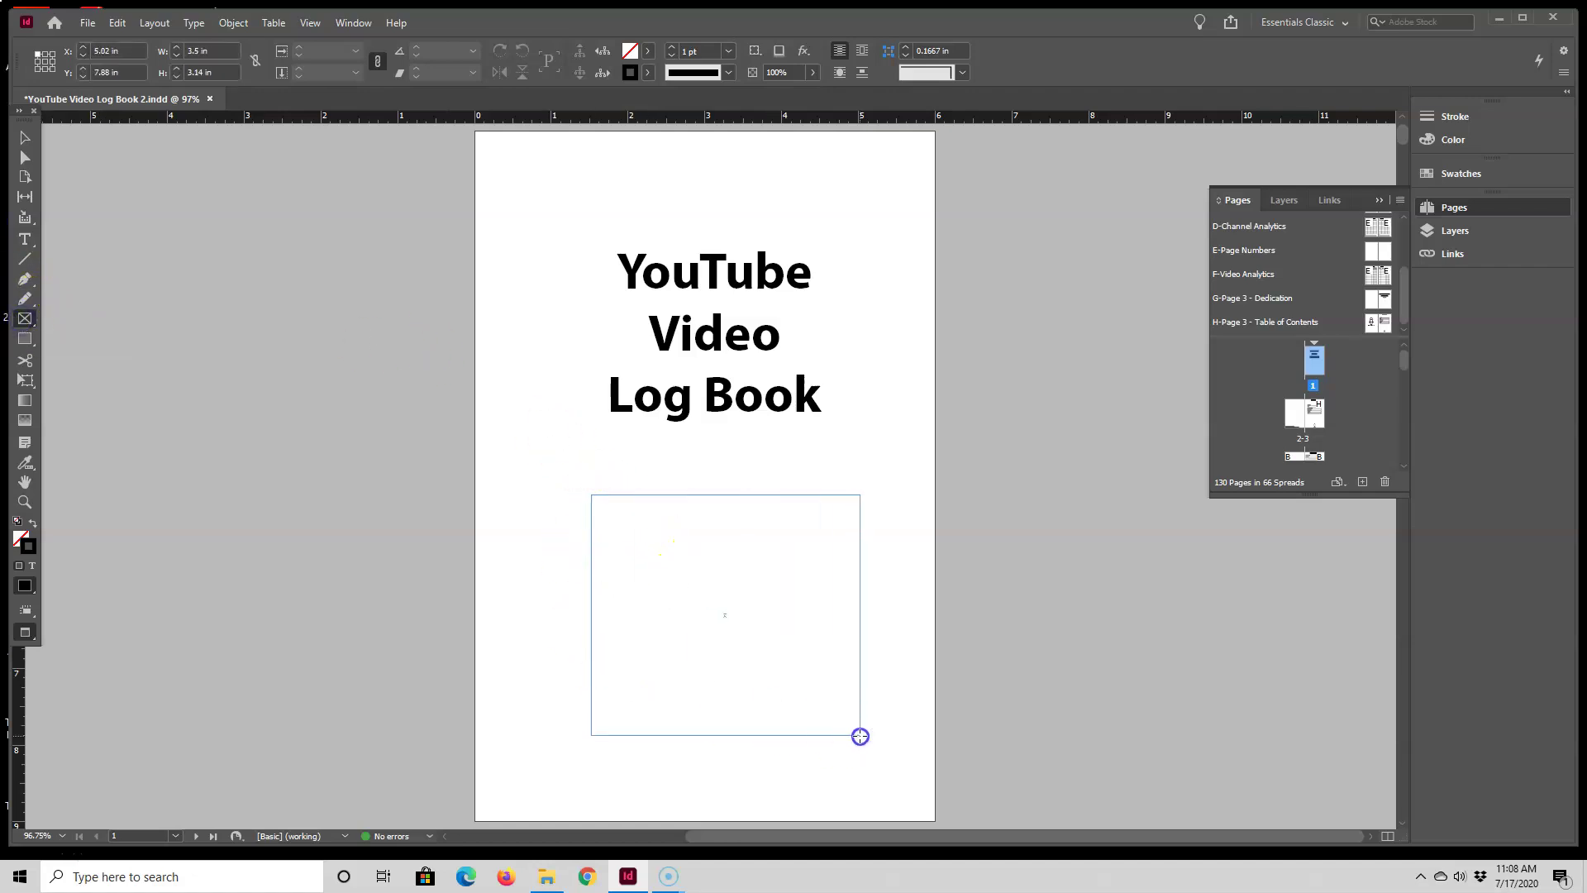
left_click(217, 73)
type("3.")
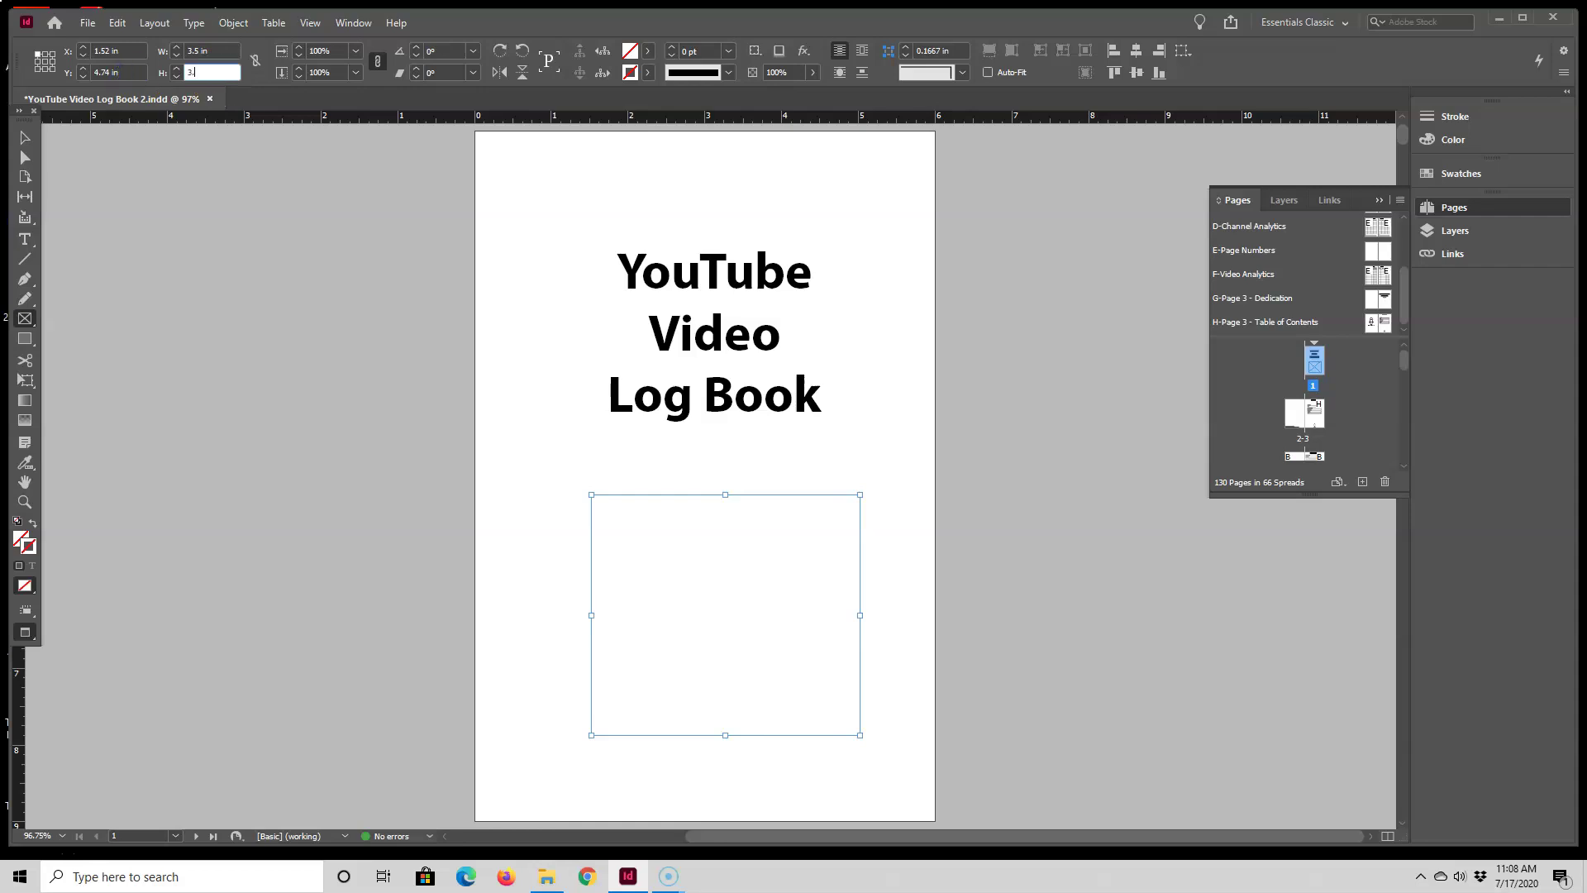
type("5")
key("Tab")
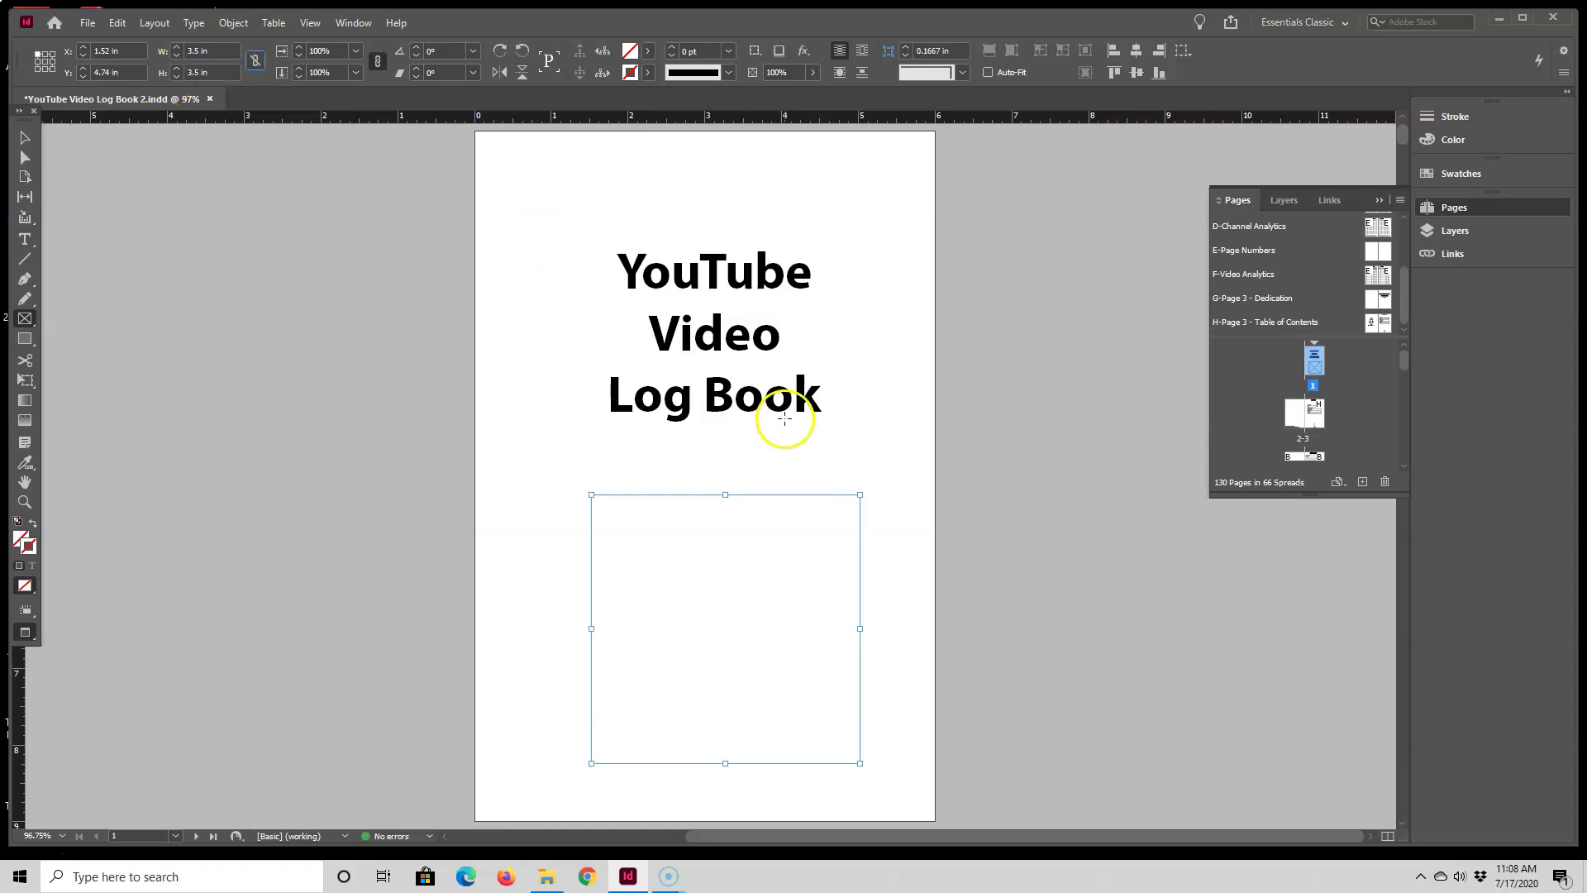
Step: Set the empty frame's Frame Fitting Options to Fit Content to Frame
right_click(767, 496)
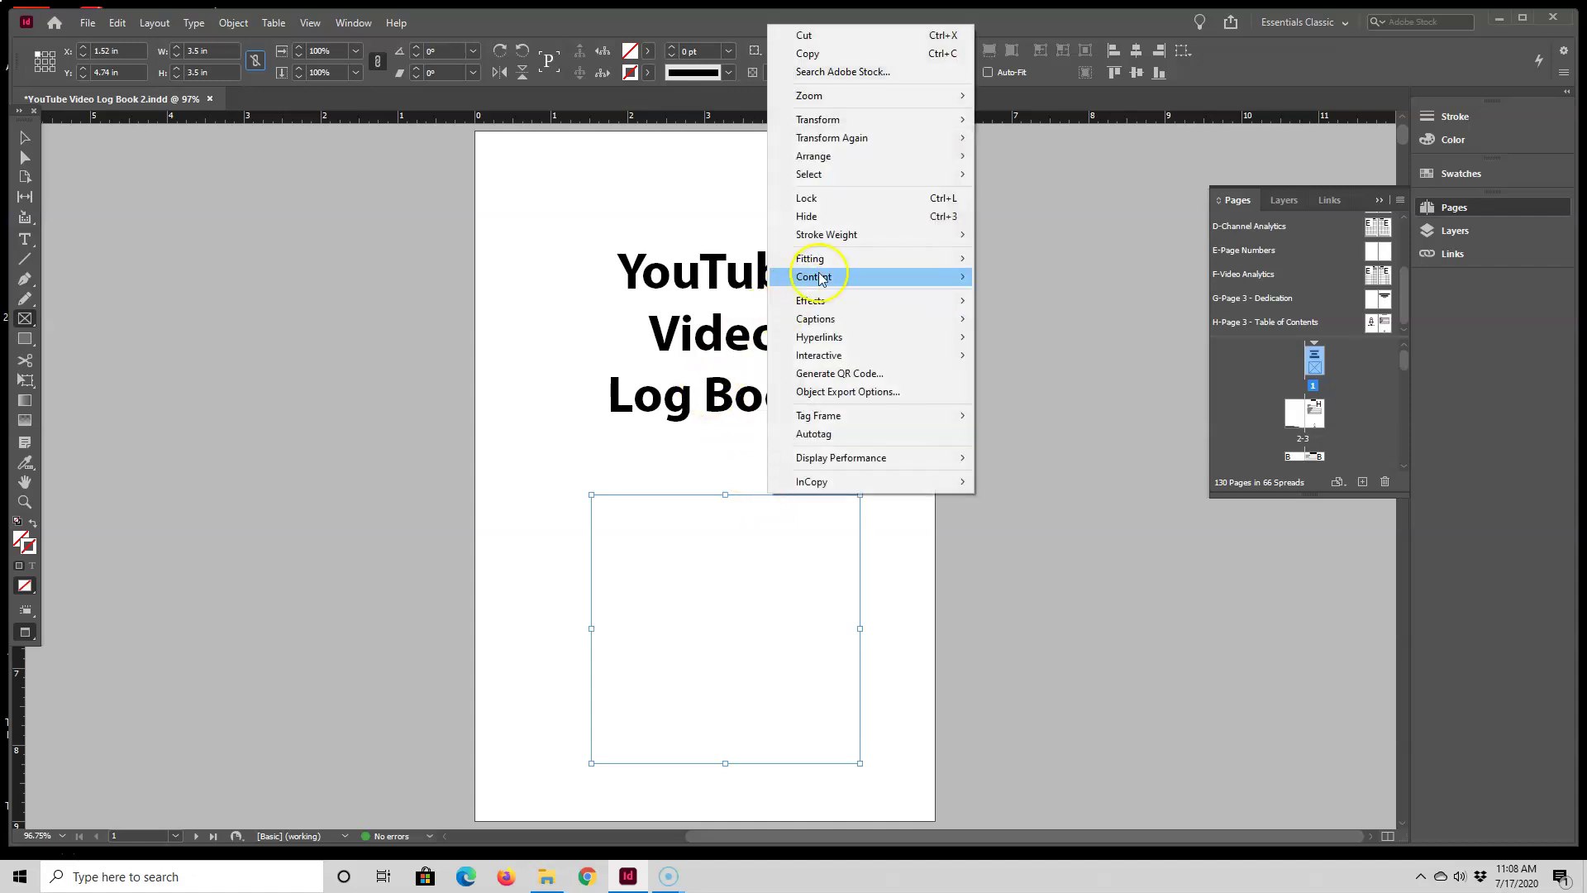
mouse_move(943, 258)
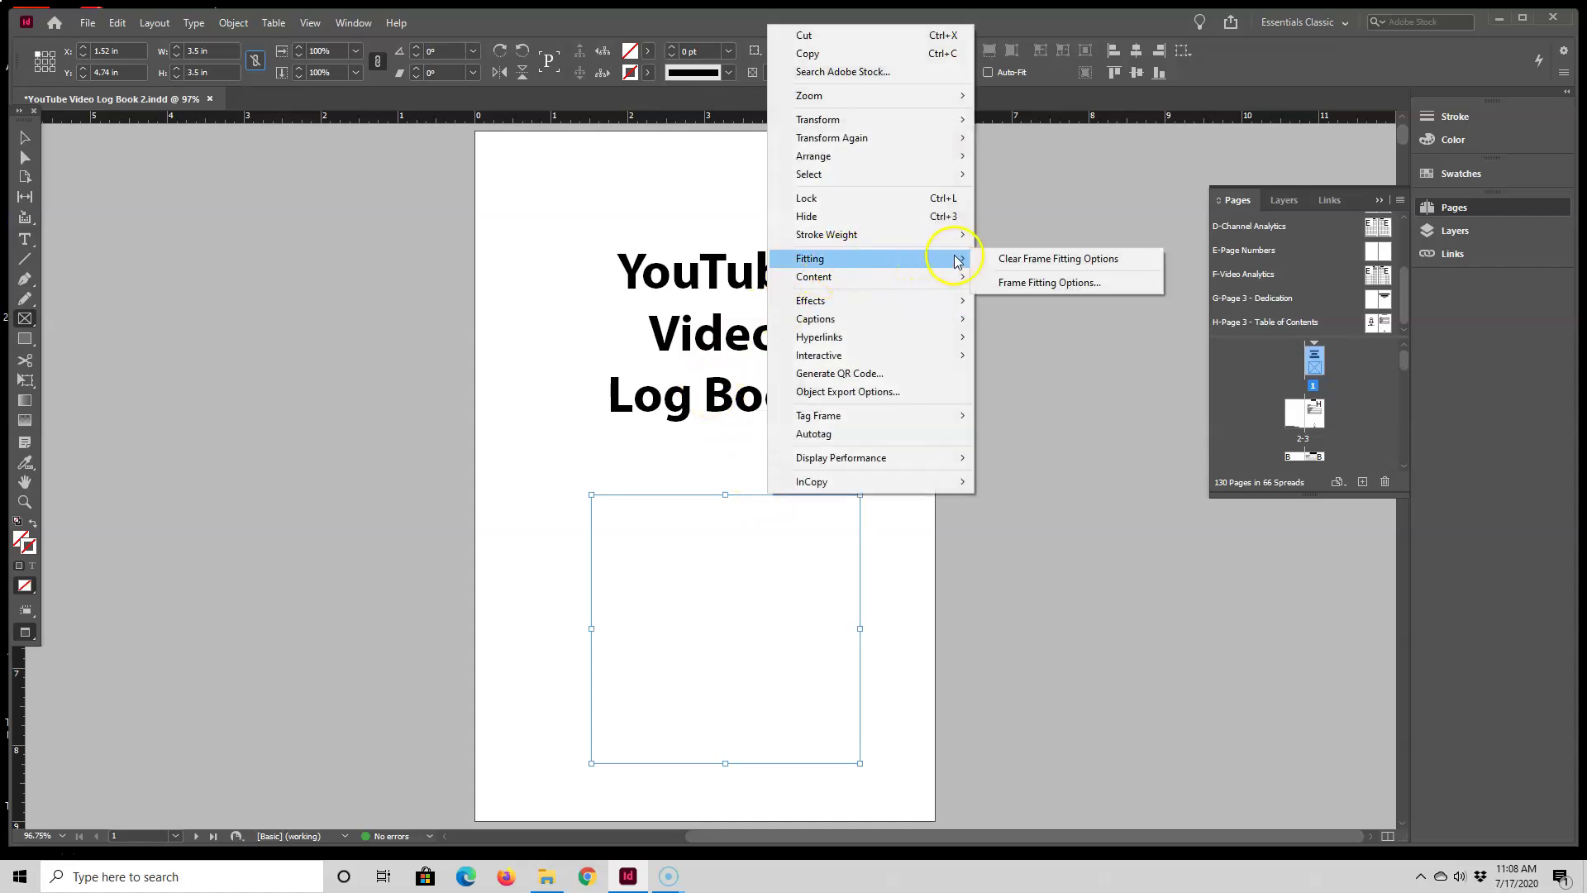
left_click(1005, 284)
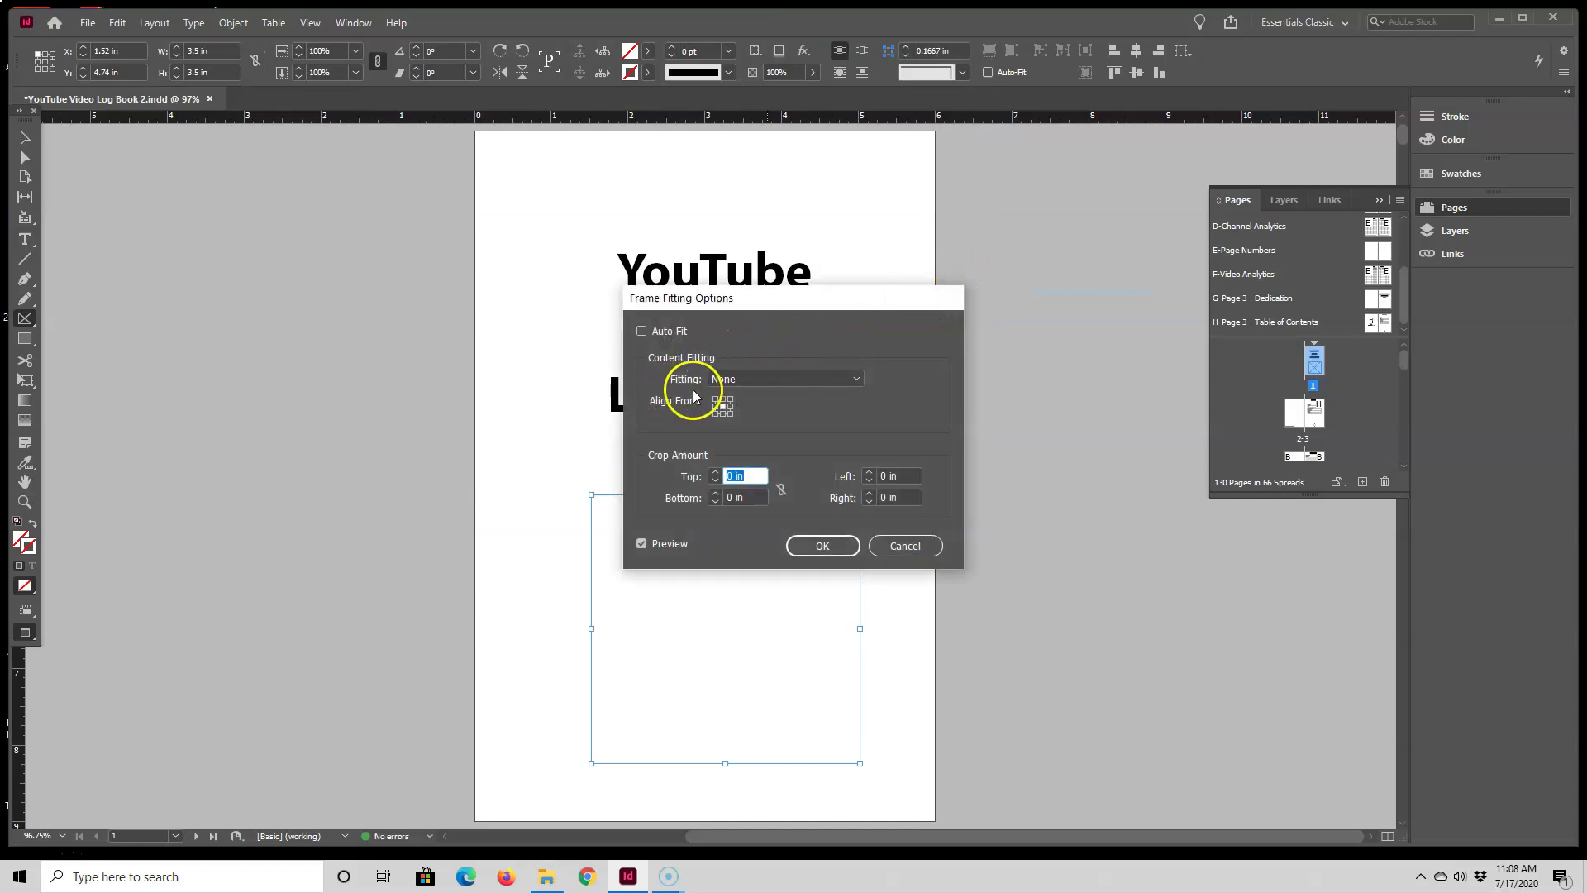
left_click(860, 379)
left_click(807, 414)
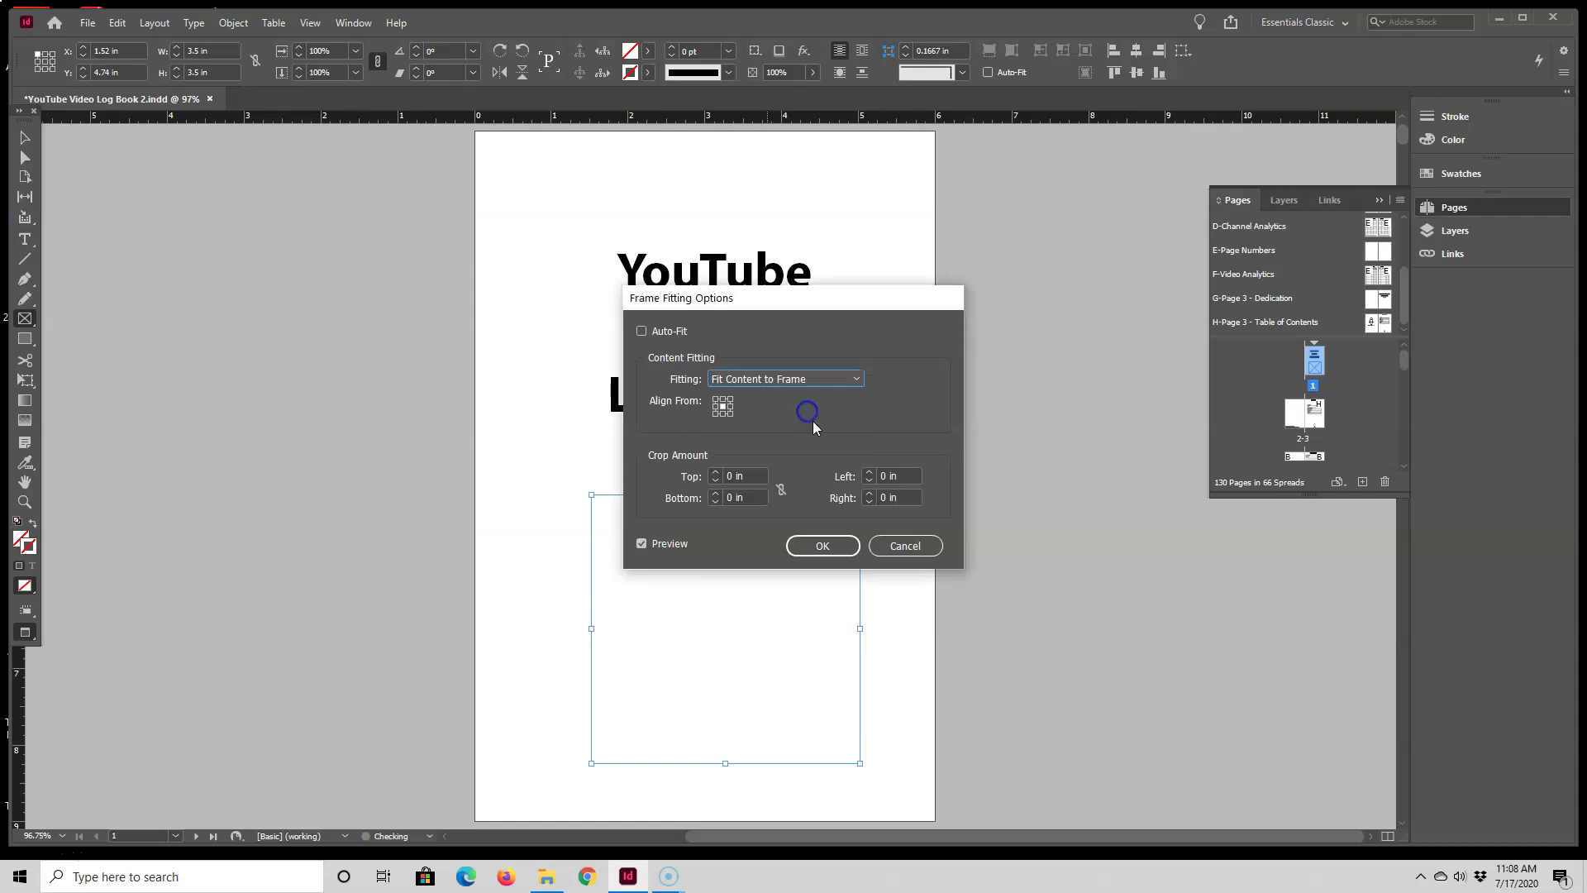
left_click(824, 542)
Step: Drag logo 4000 x 4000.png from the image folder into the 3.5 in frame
left_click(553, 875)
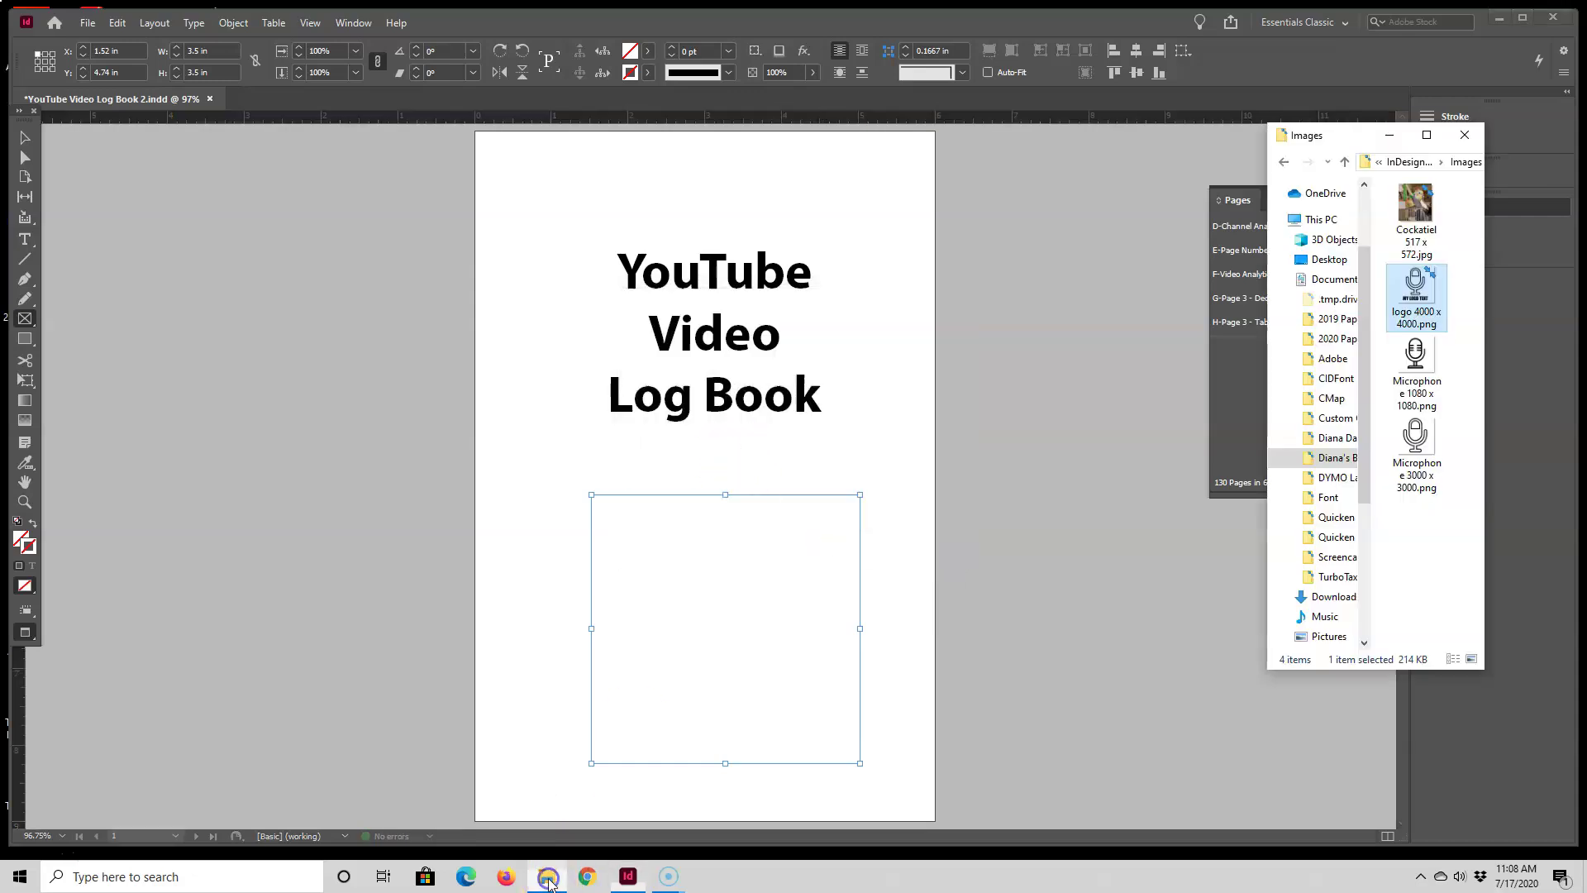
left_click_drag(1416, 298, 728, 566)
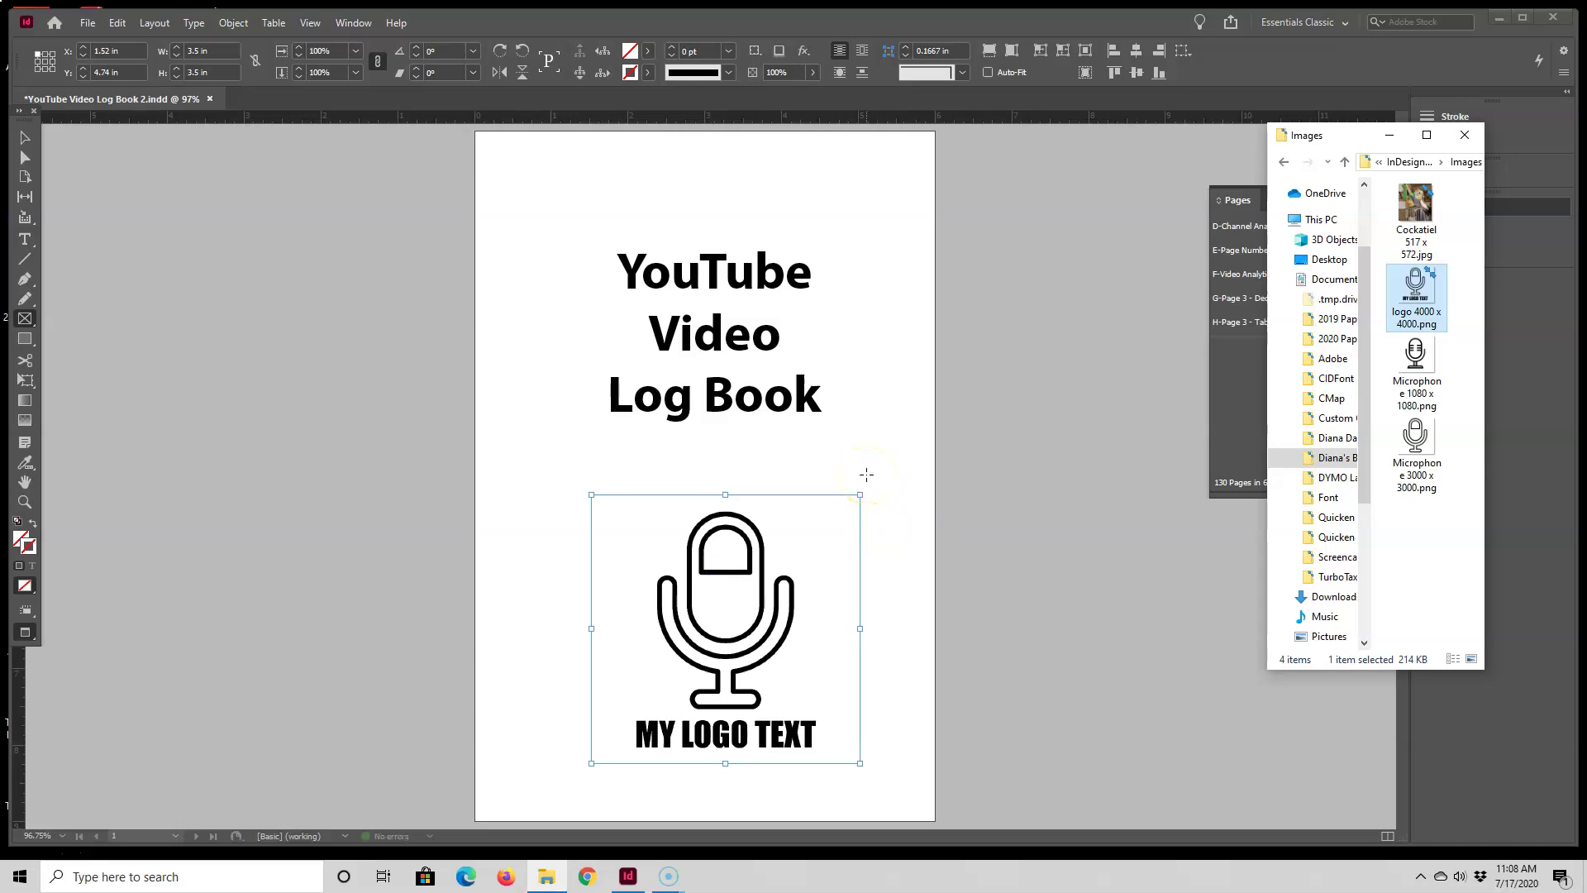
left_click(854, 468)
Step: Scale the logo to 25% and move it onto the bottom margin of the title page
left_click(355, 51)
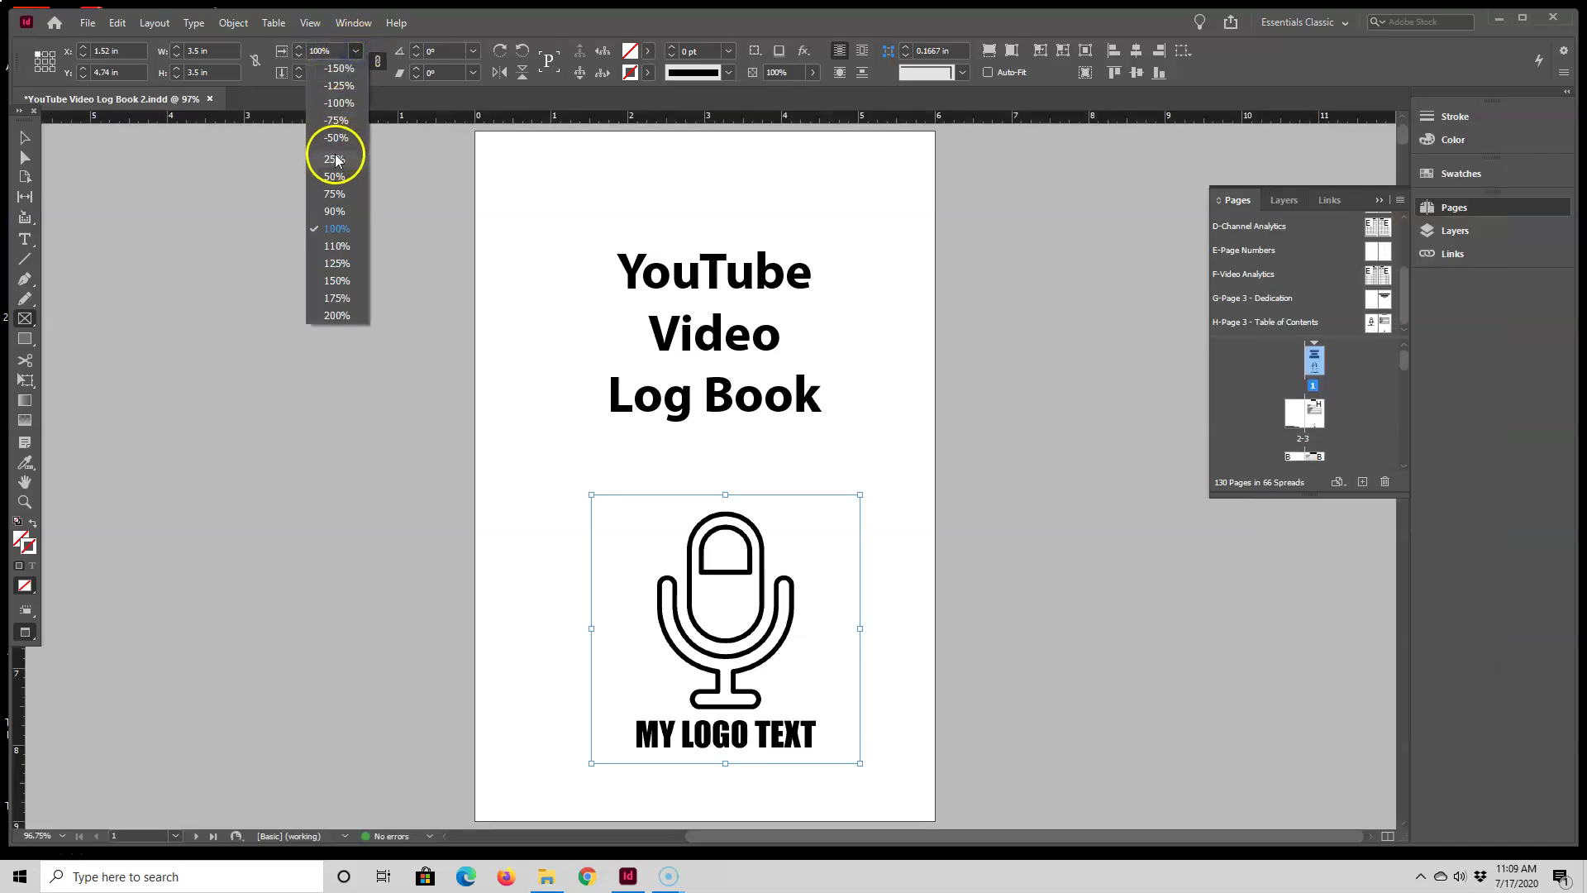
left_click(334, 159)
left_click(24, 137)
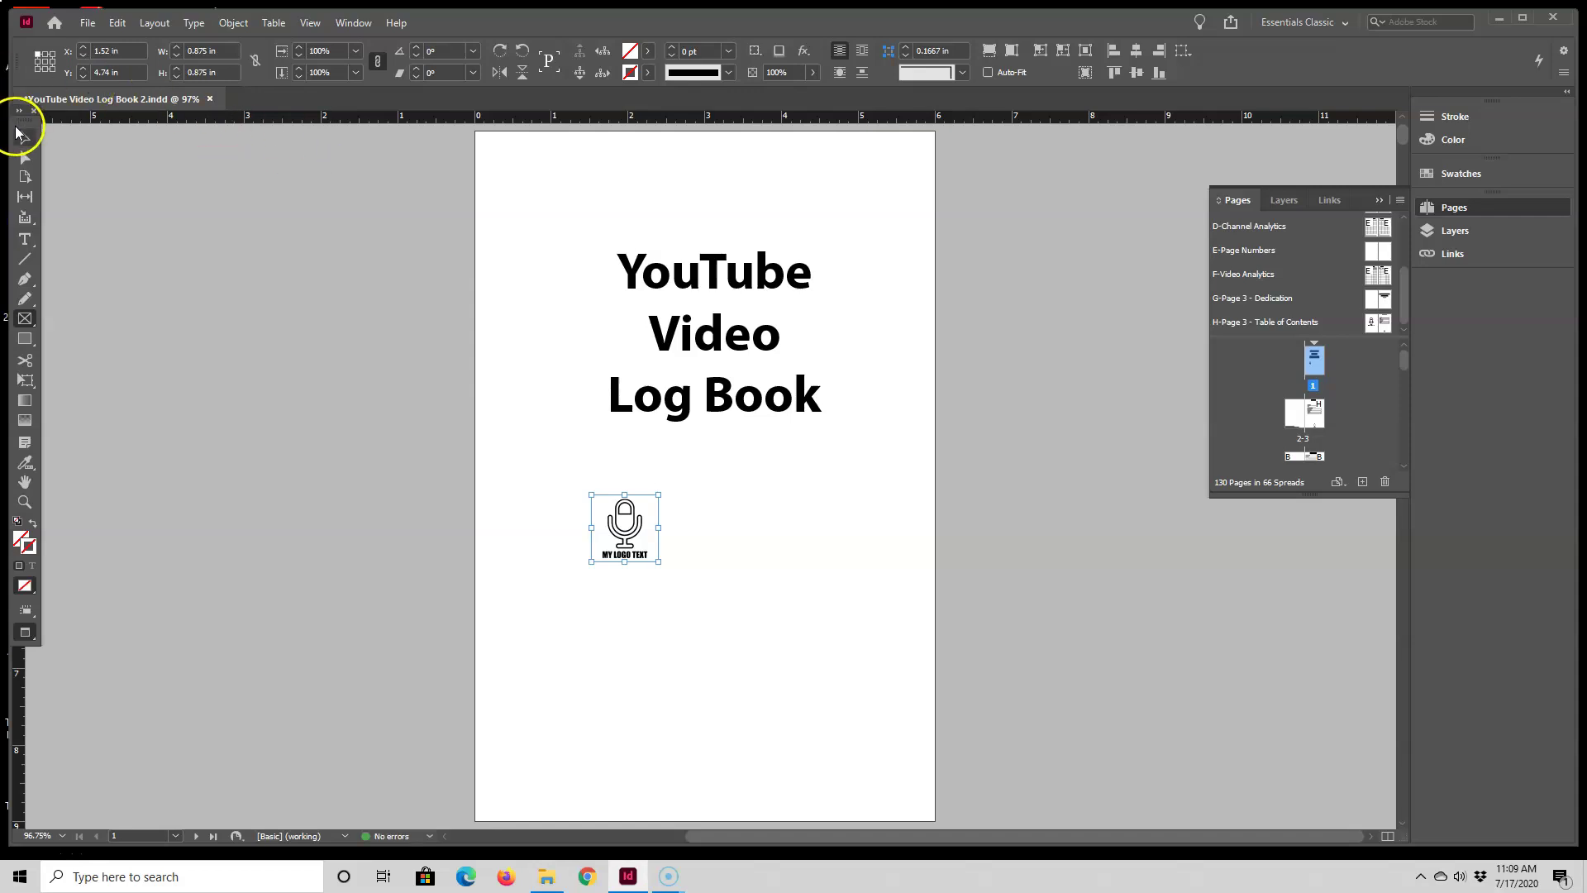
left_click_drag(602, 517, 689, 747)
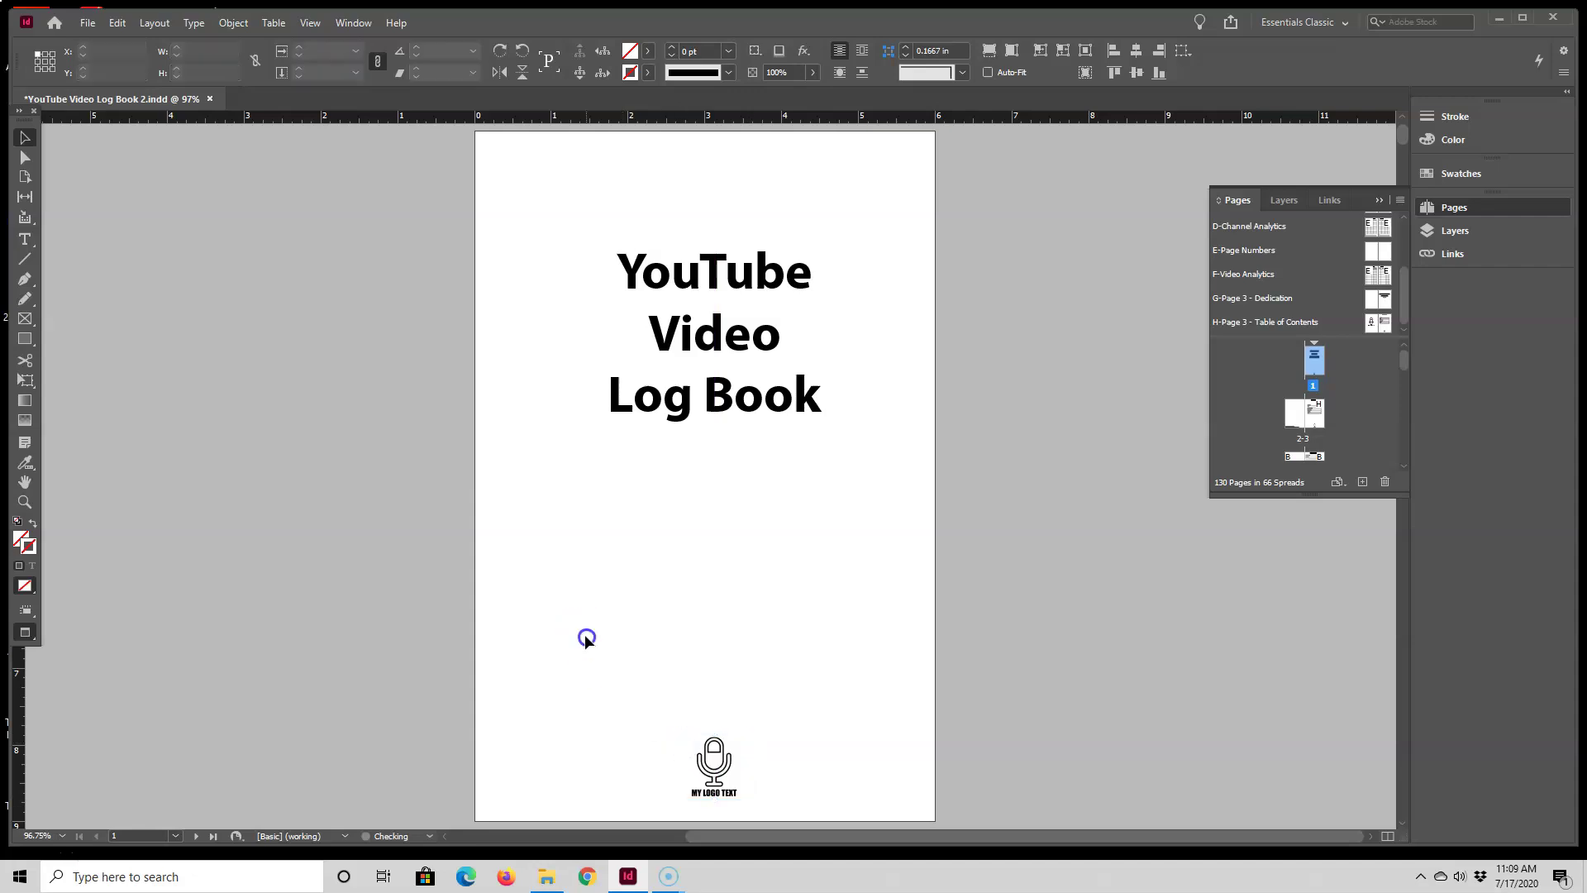
left_click(584, 634)
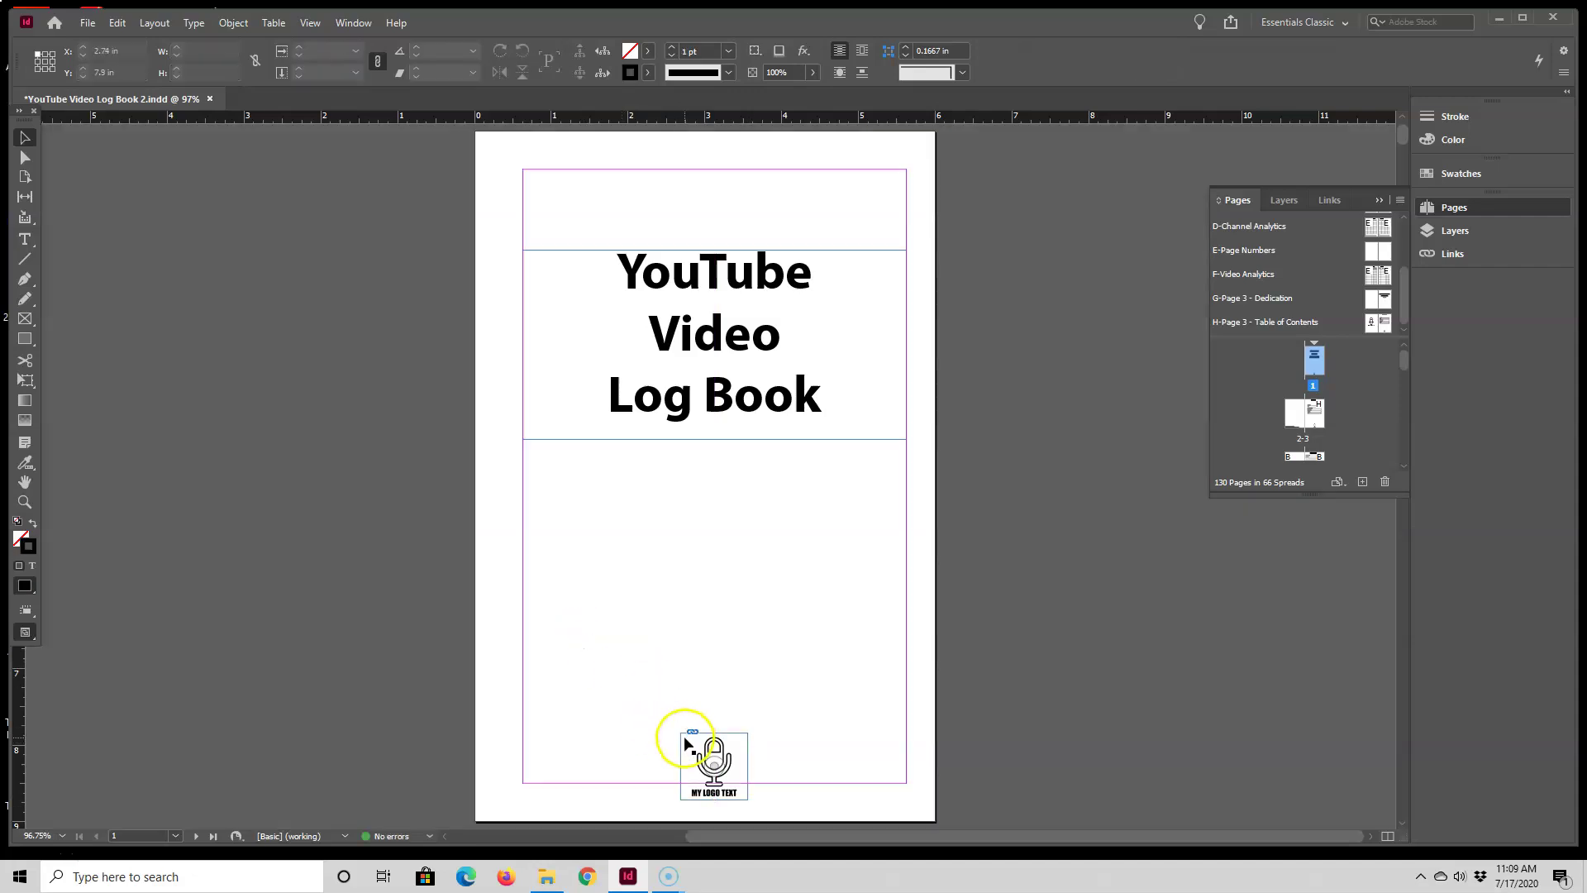
left_click_drag(684, 739, 687, 722)
left_click(805, 589)
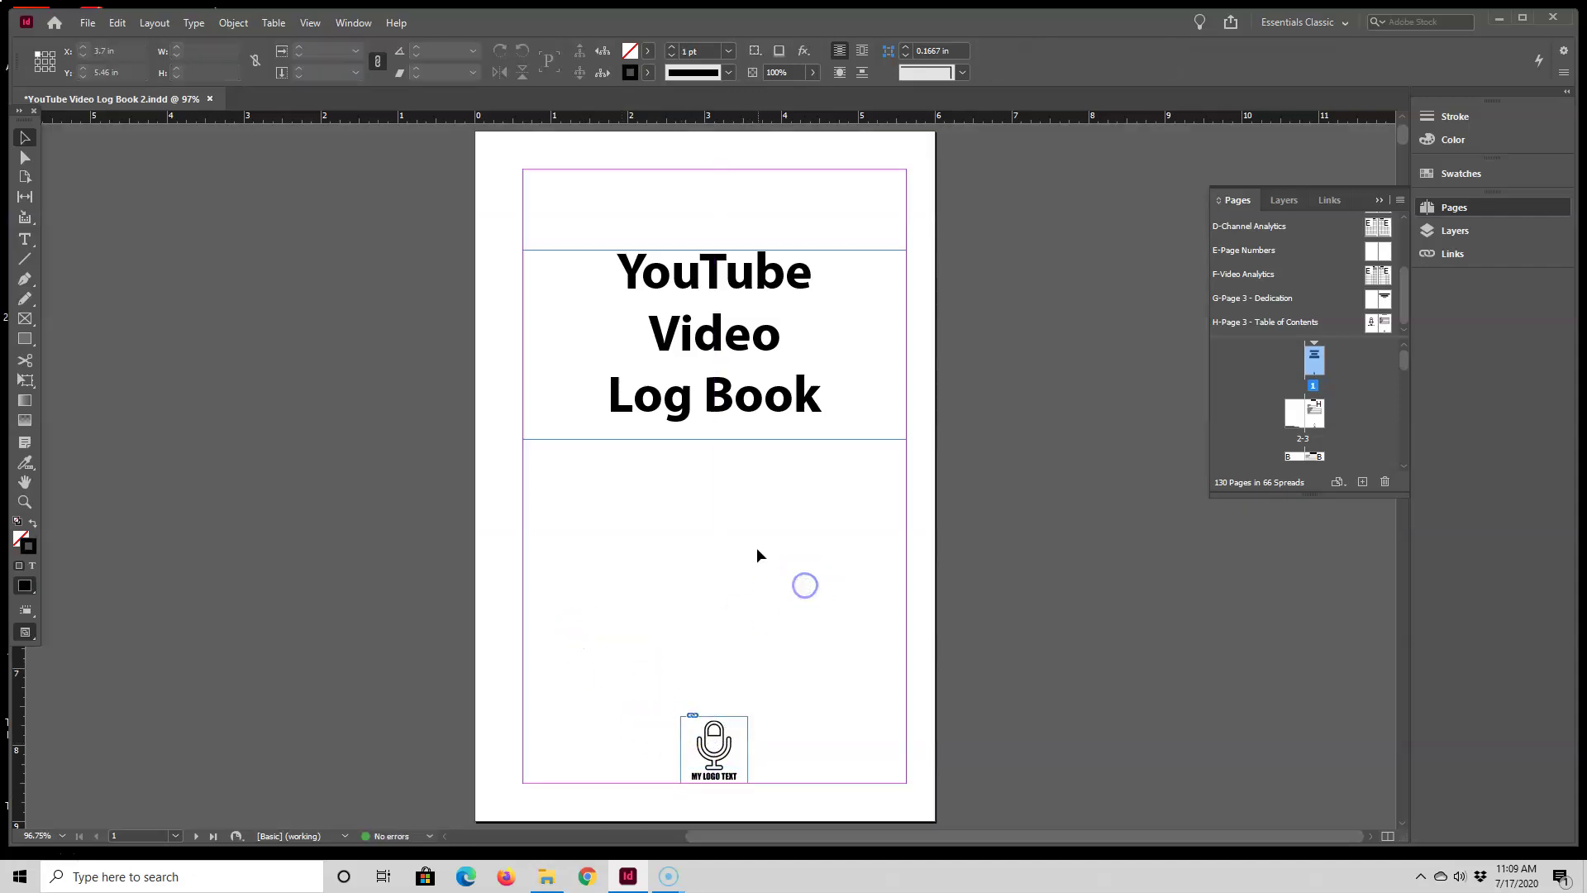